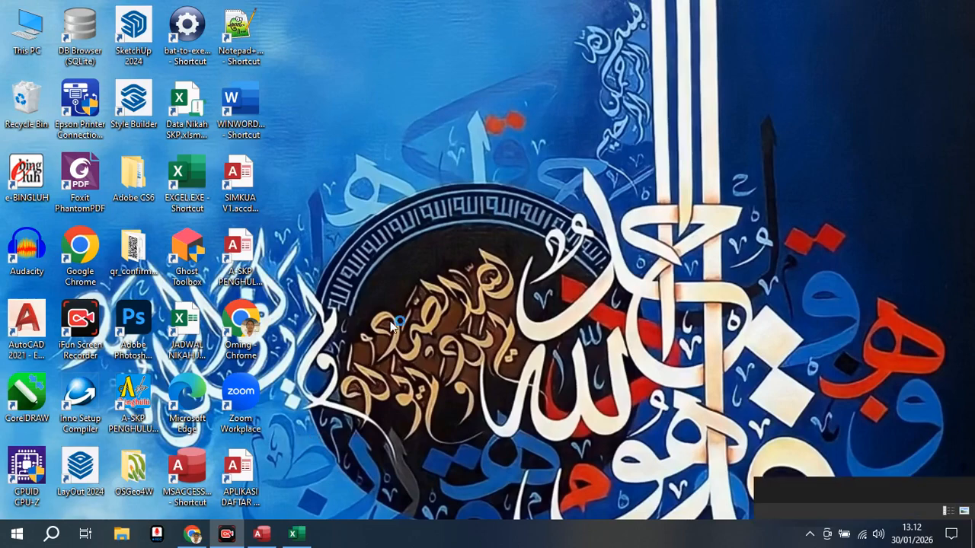
Open the TAHUN 2025 folder inside Downloads in File Explorer.
{"action": "key", "text": "super+e"}
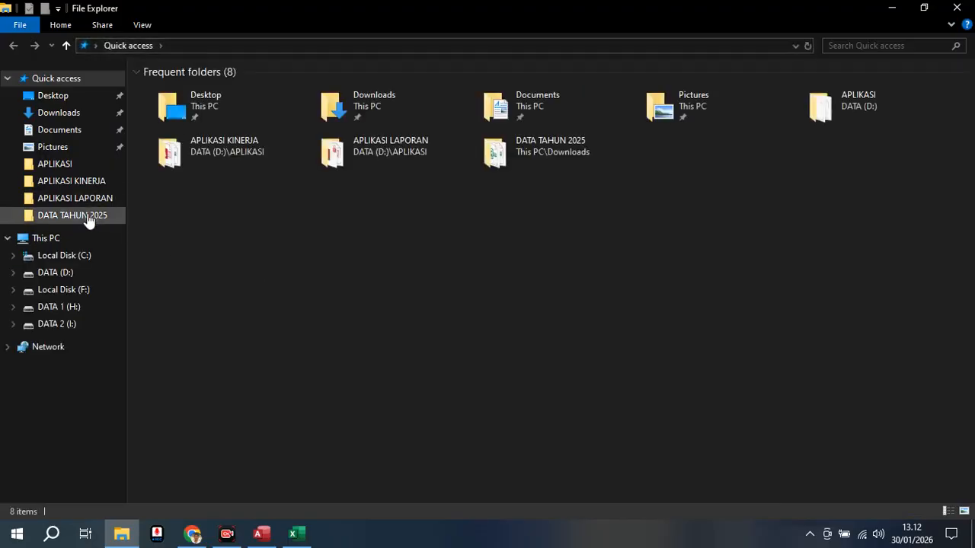
{"action": "left_click", "coordinate": [60, 113]}
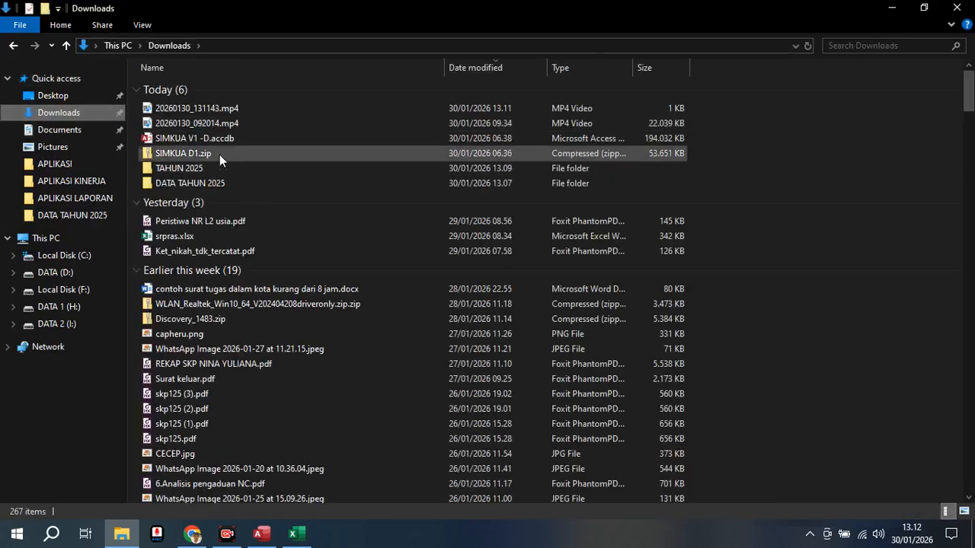
{"action": "double_click", "coordinate": [220, 168]}
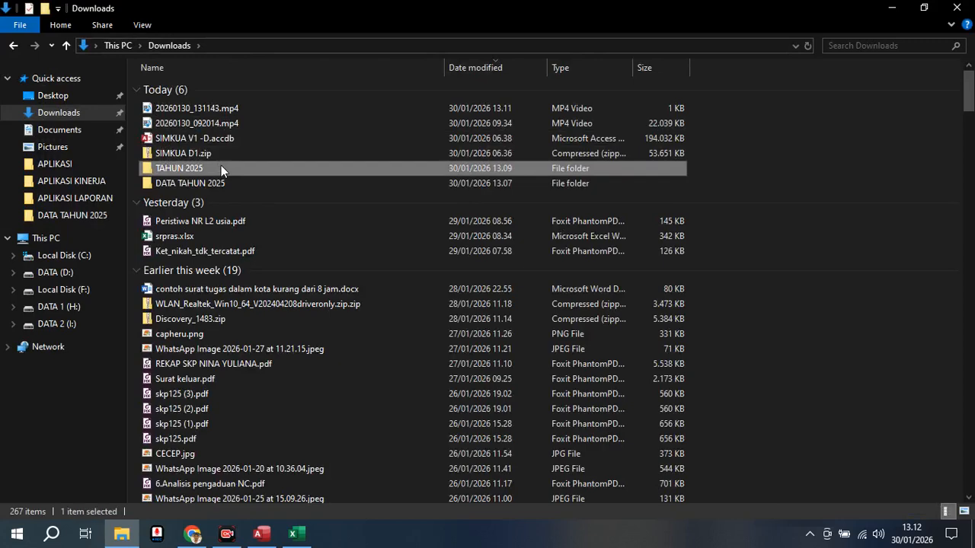
Look through the Laporan_Excel_3210151 report files in the TAHUN 2025 folder, and minimize the window.
{"action": "left_click", "coordinate": [240, 90]}
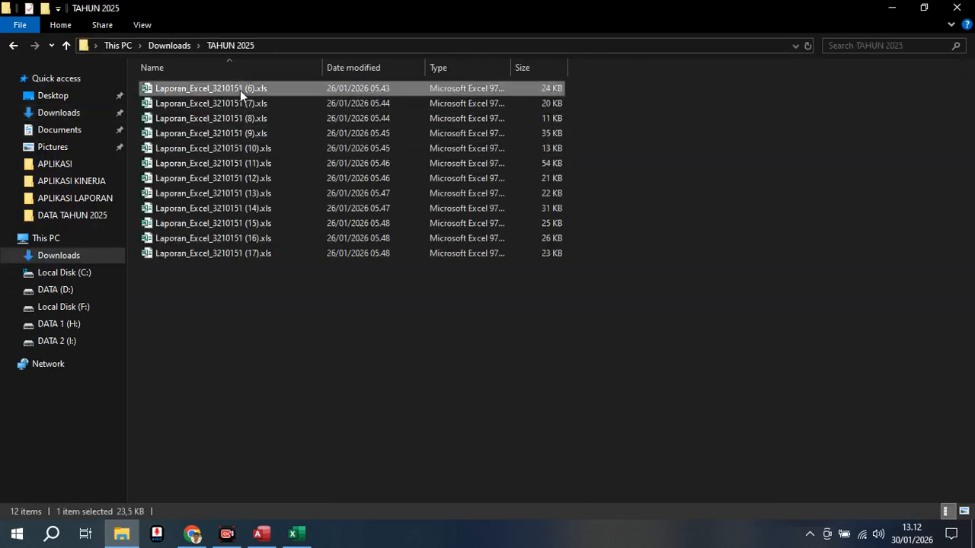
{"action": "left_click", "coordinate": [236, 104]}
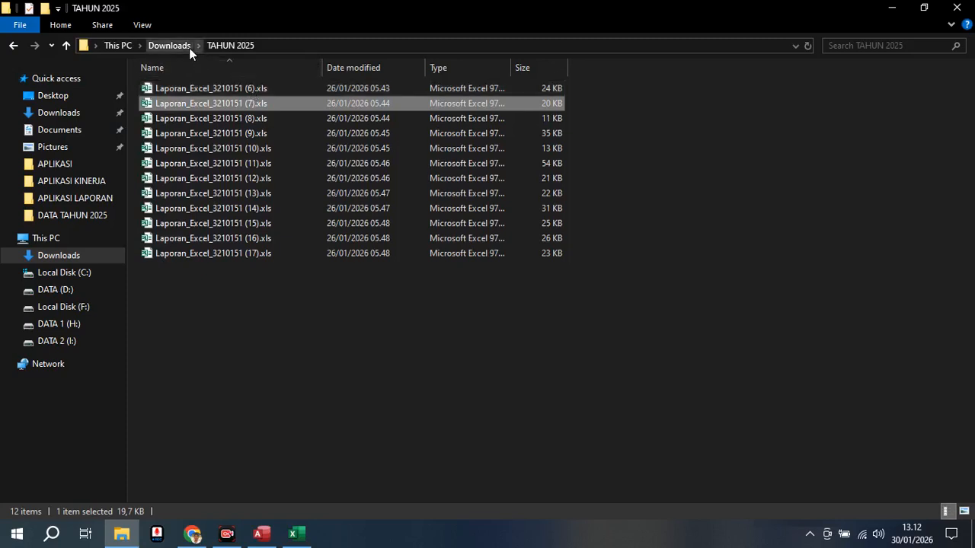
{"action": "left_click", "coordinate": [196, 90]}
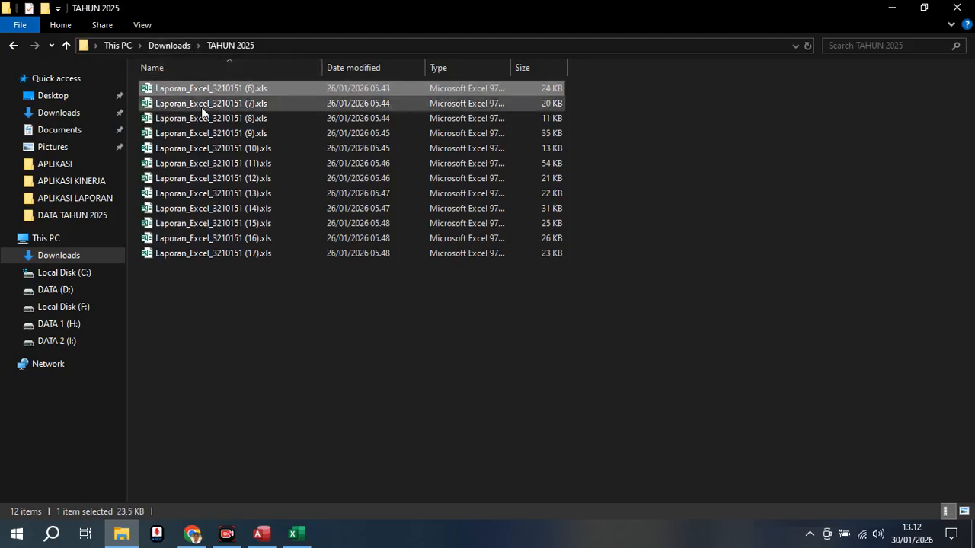
{"action": "left_click", "coordinate": [206, 118]}
{"action": "left_click", "coordinate": [214, 134]}
{"action": "left_click", "coordinate": [217, 148]}
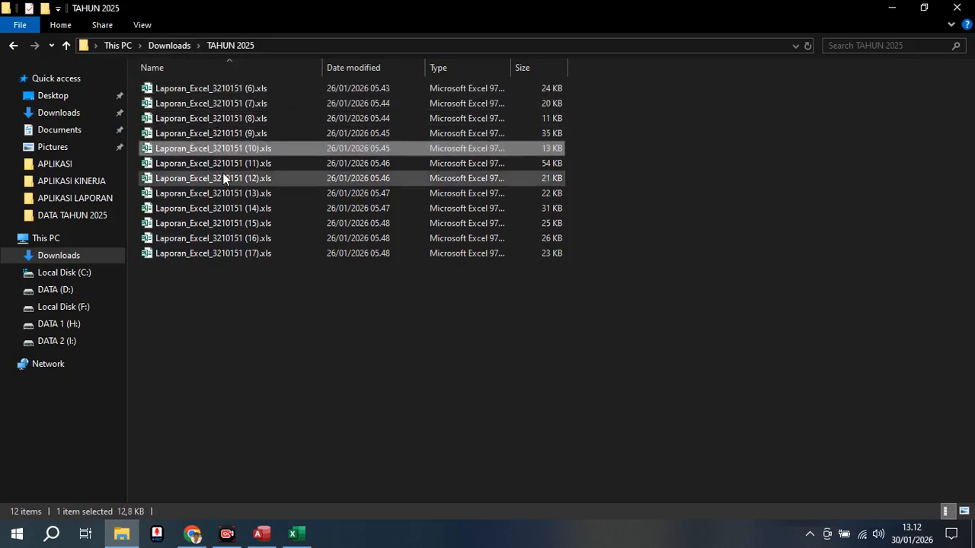
{"action": "left_click", "coordinate": [232, 162]}
{"action": "left_click", "coordinate": [233, 194]}
{"action": "left_click", "coordinate": [229, 180]}
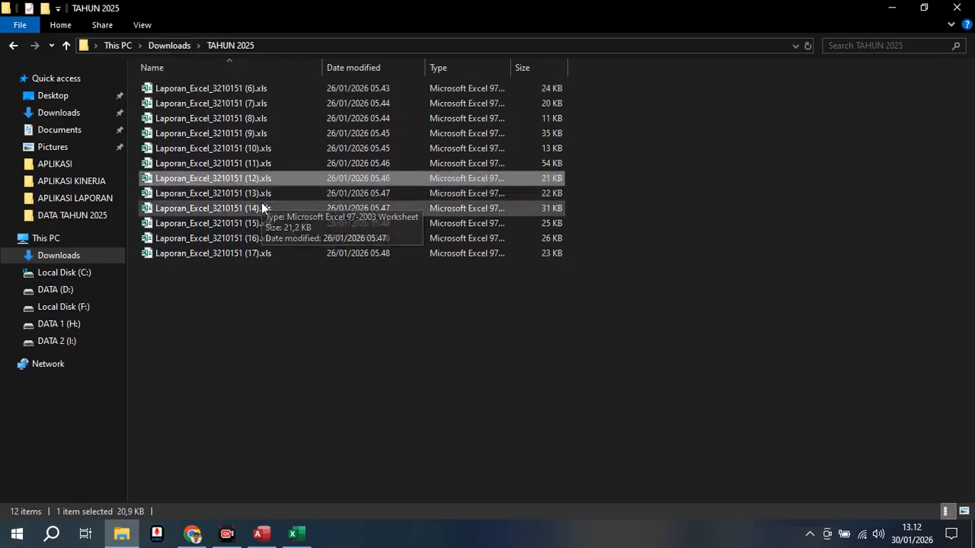
{"action": "left_click", "coordinate": [889, 9]}
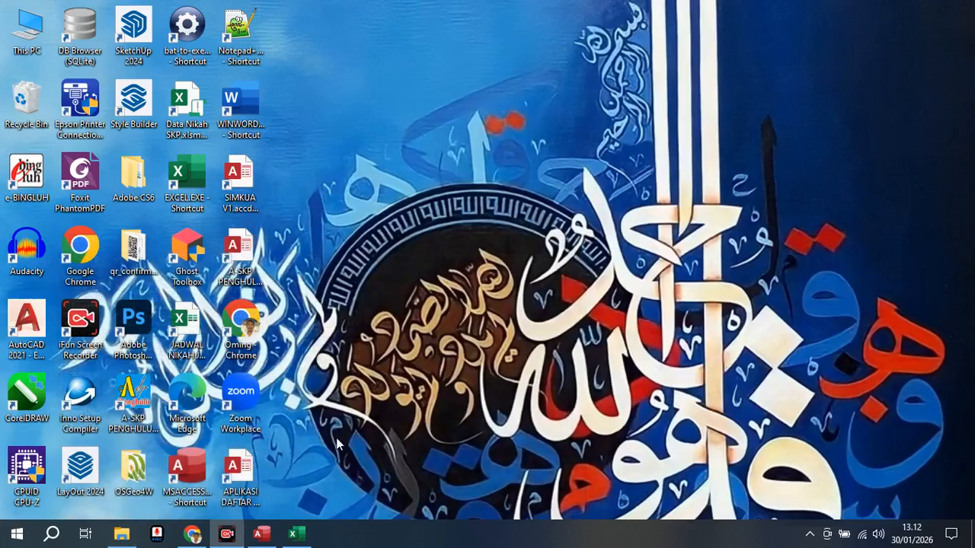
Switch to the blank Excel workbook and start a data import from a folder with cell A1 selected.
{"action": "left_click", "coordinate": [297, 530]}
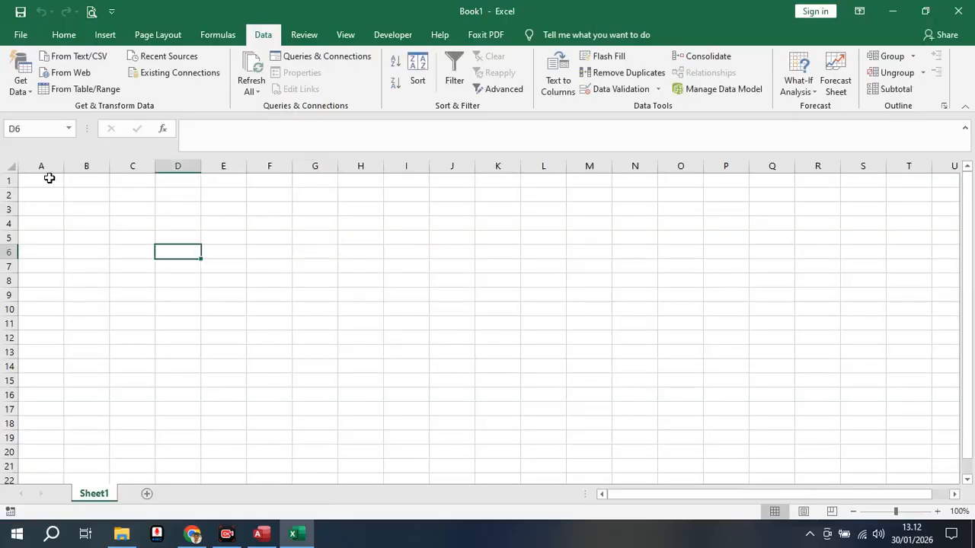
{"action": "left_click", "coordinate": [47, 179]}
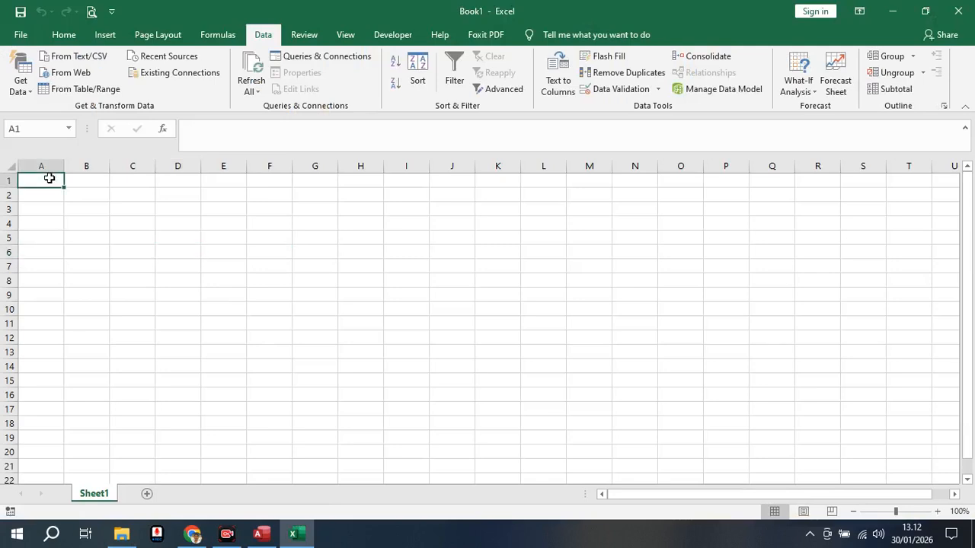
{"action": "left_click", "coordinate": [220, 35]}
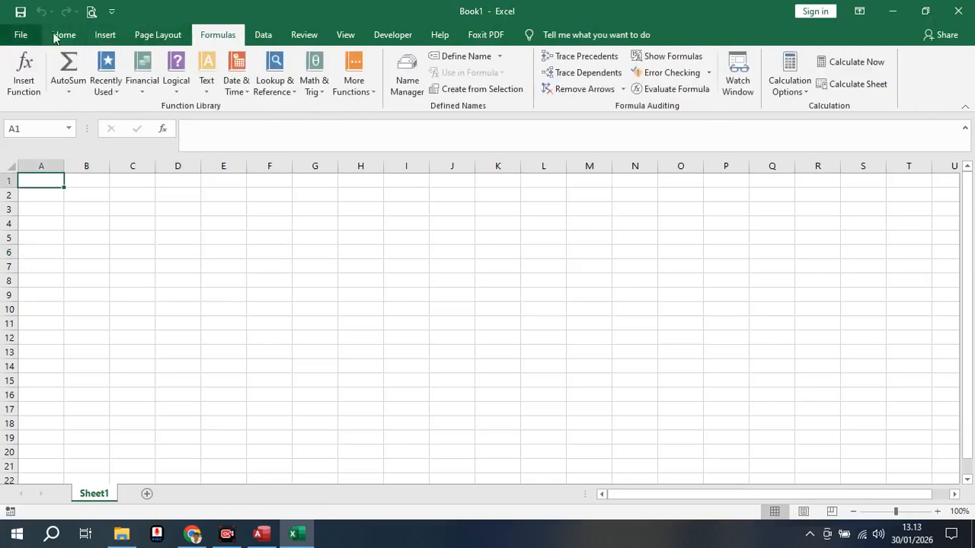
{"action": "left_click", "coordinate": [265, 36]}
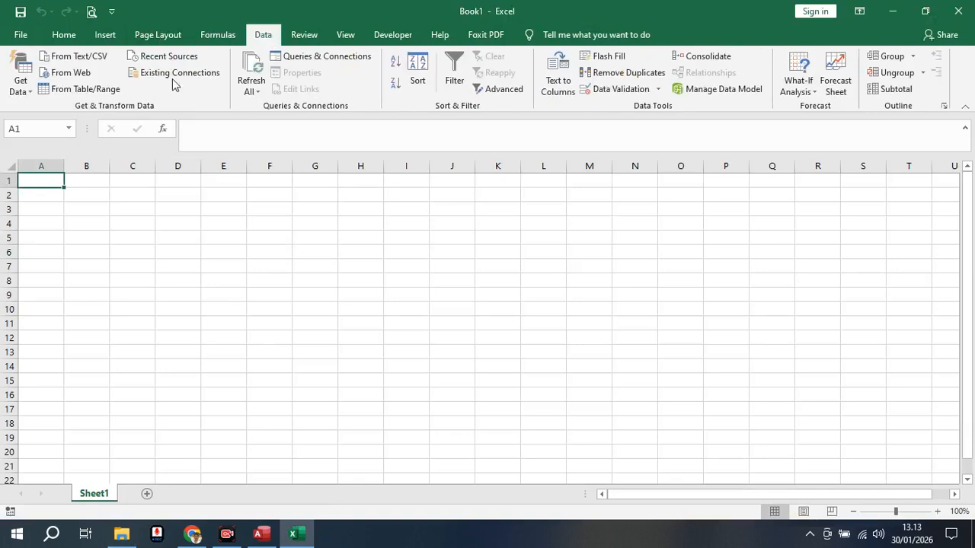
{"action": "left_click", "coordinate": [29, 91]}
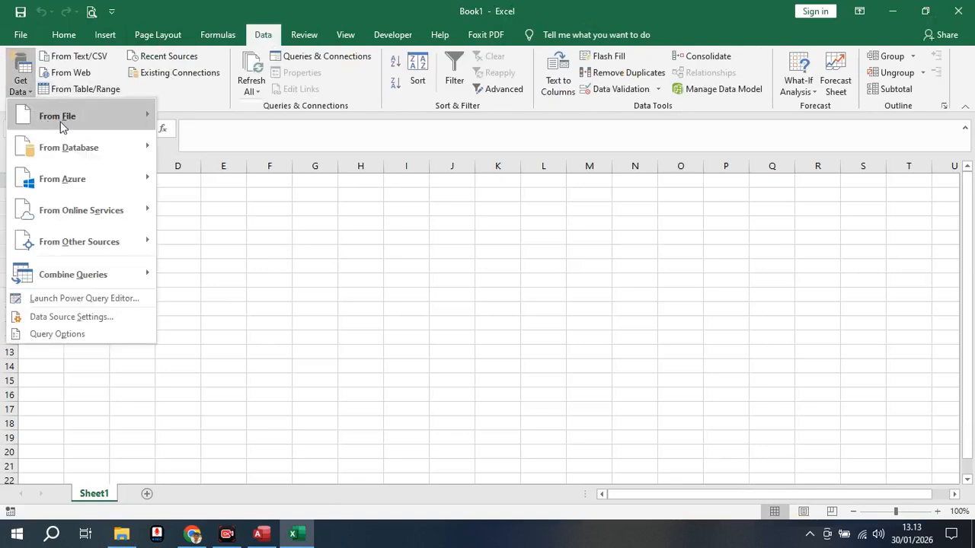
{"action": "mouse_move", "coordinate": [131, 119]}
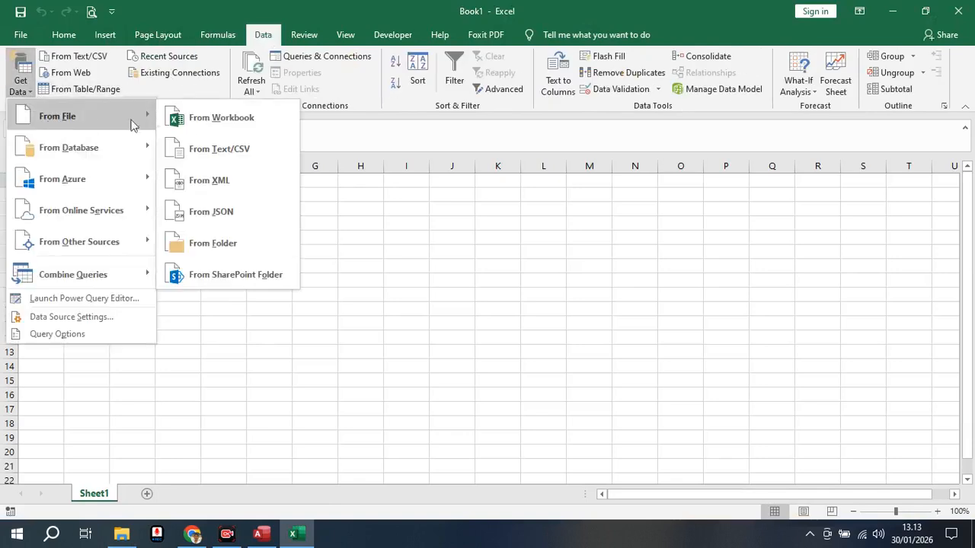
{"action": "left_click", "coordinate": [264, 245]}
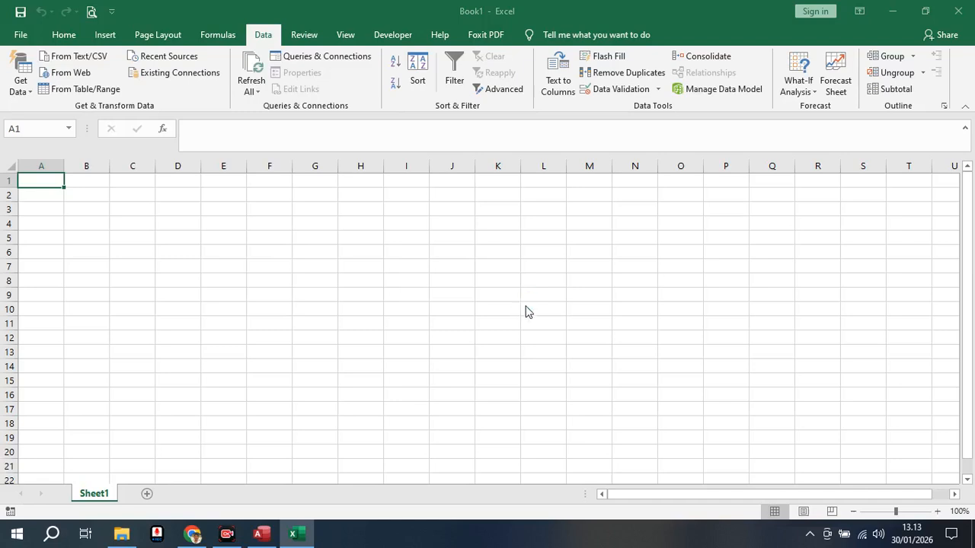
Choose the TAHUN 2025 folder in Downloads as the import source and load its file preview.
{"action": "left_click", "coordinate": [602, 246]}
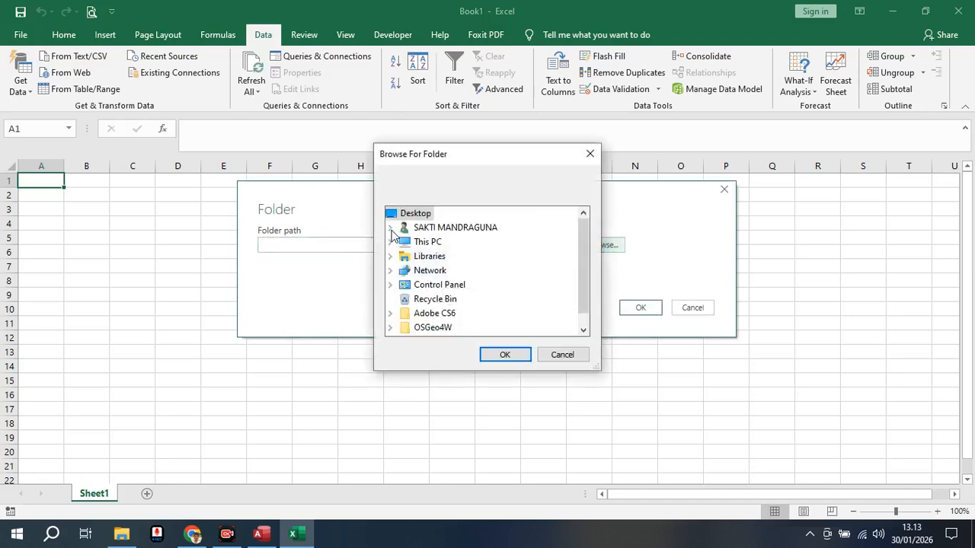
{"action": "left_click", "coordinate": [390, 227]}
{"action": "double_click", "coordinate": [447, 328]}
{"action": "scroll", "coordinate": [494, 287], "scroll_direction": "down", "scroll_amount": 1}
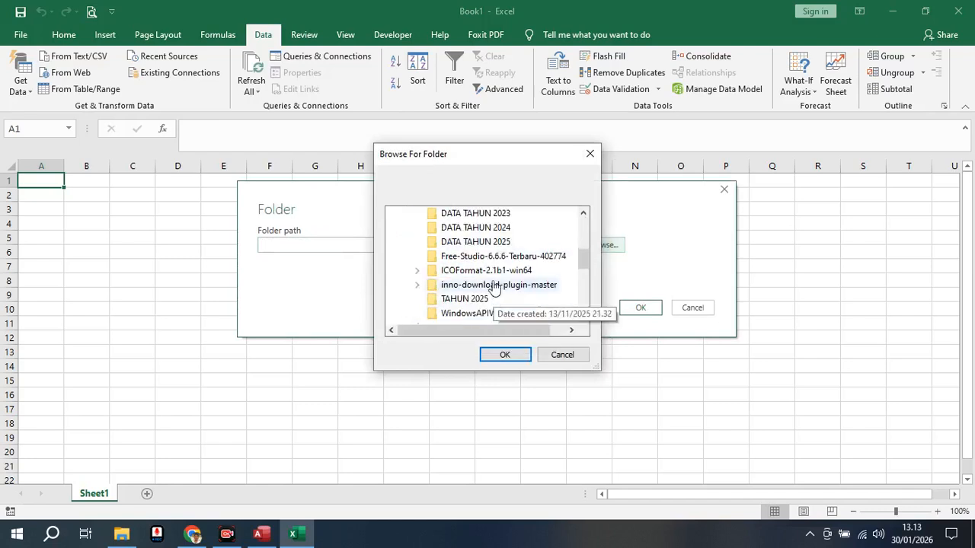
{"action": "scroll", "coordinate": [495, 274], "scroll_direction": "up", "scroll_amount": 1}
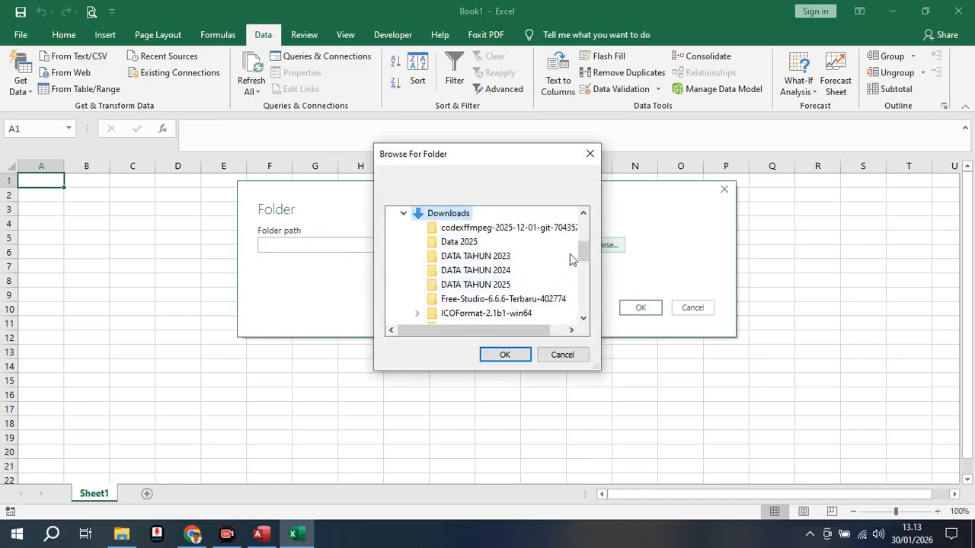
{"action": "left_click_drag", "start_coordinate": [583, 255], "coordinate": [585, 268]}
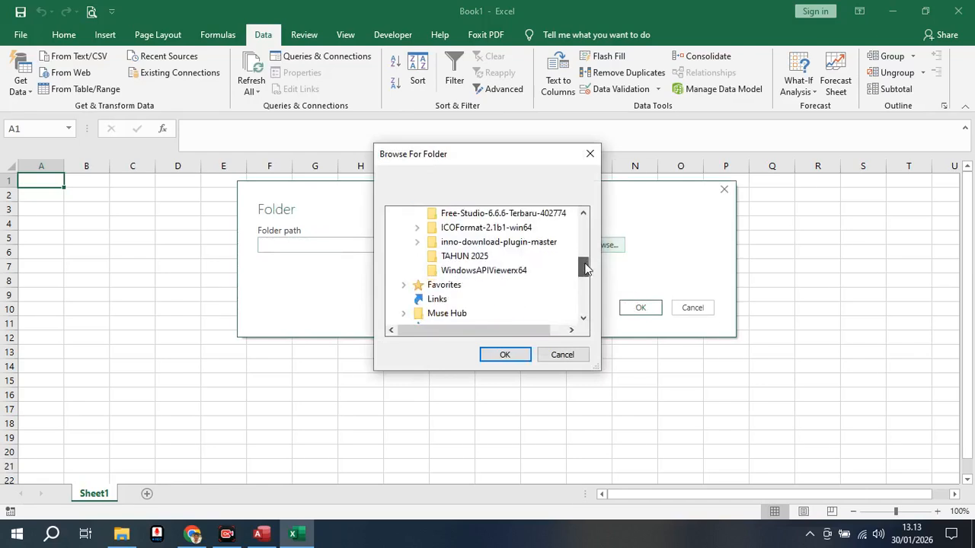
{"action": "left_click", "coordinate": [479, 257]}
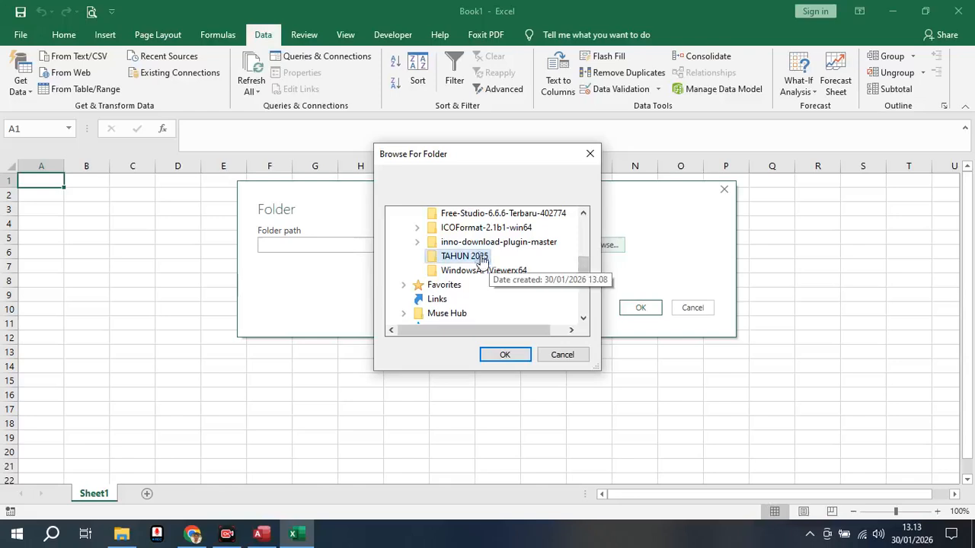
{"action": "left_click", "coordinate": [510, 355]}
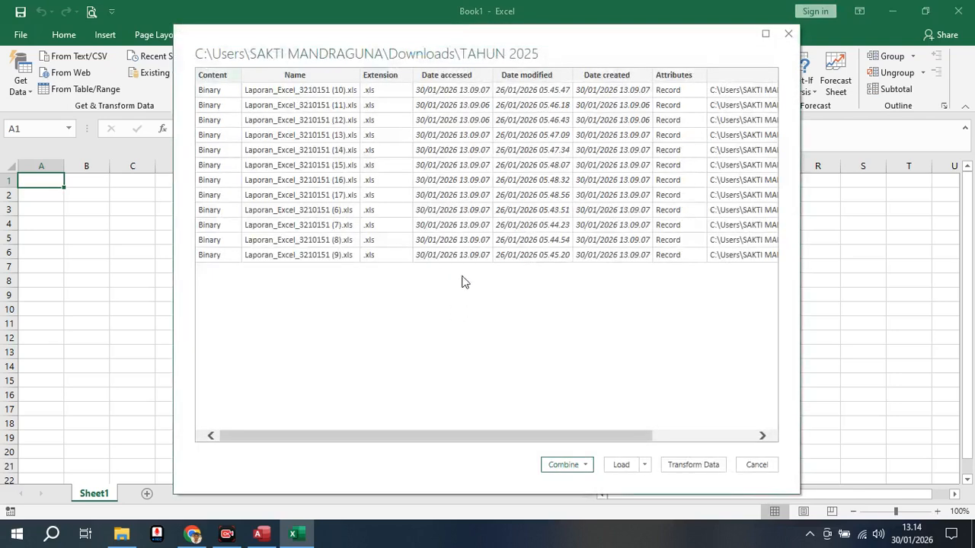
Combine and transform the folder's files, using Main sheet as the object extracted from each file.
{"action": "left_click", "coordinate": [585, 466]}
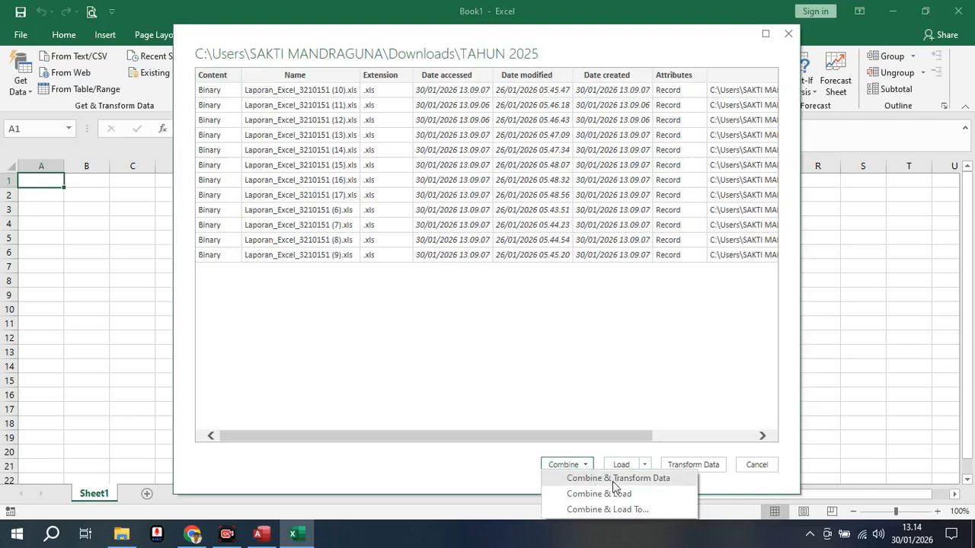
{"action": "left_click", "coordinate": [622, 480]}
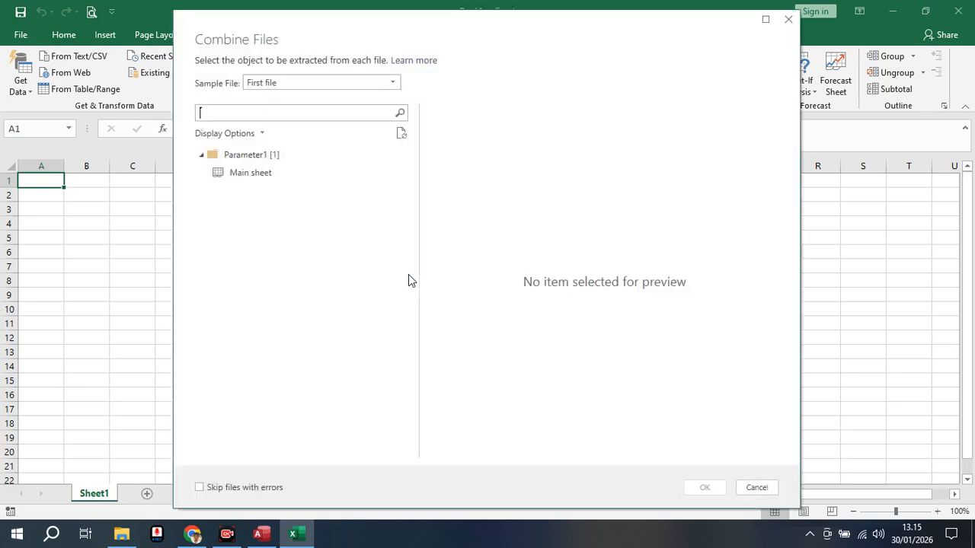
{"action": "left_click", "coordinate": [265, 176]}
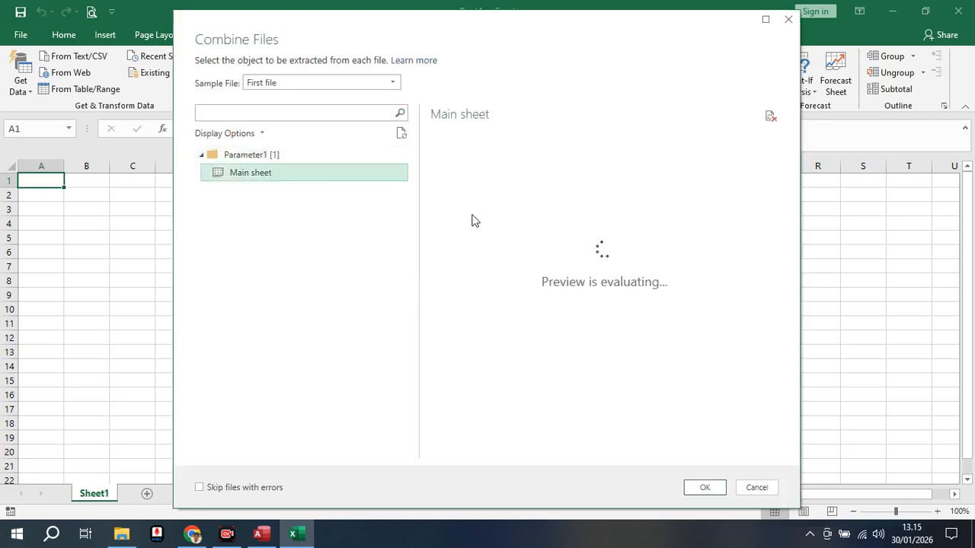
{"action": "left_click_drag", "start_coordinate": [542, 30], "coordinate": [475, 25]}
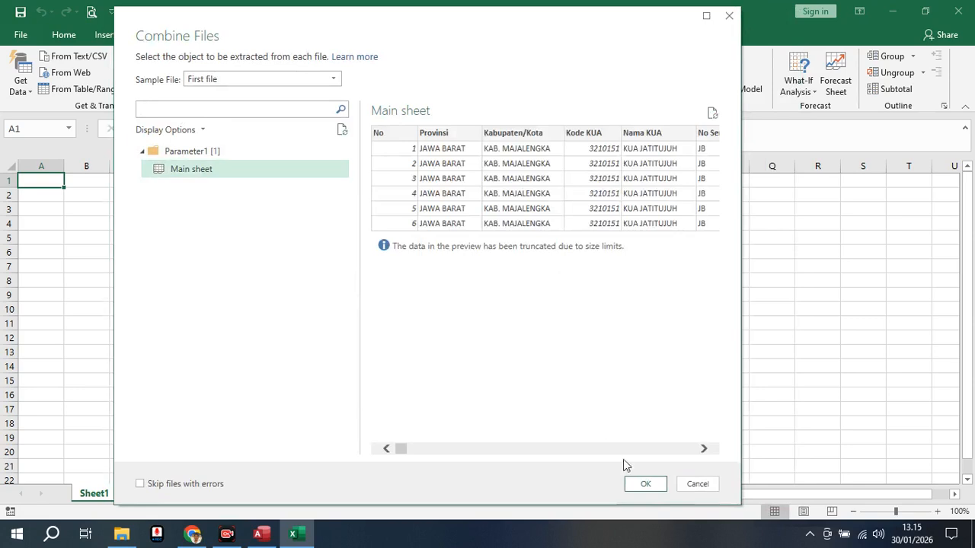
{"action": "left_click", "coordinate": [645, 486]}
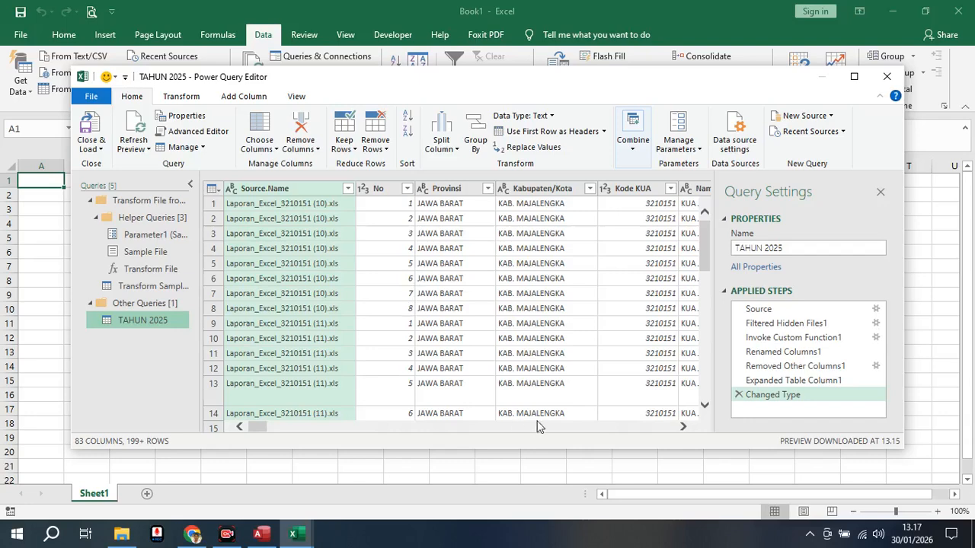
Change the No Aktanikah column's data type to Text, replacing the current type conversion.
{"action": "left_click", "coordinate": [682, 428]}
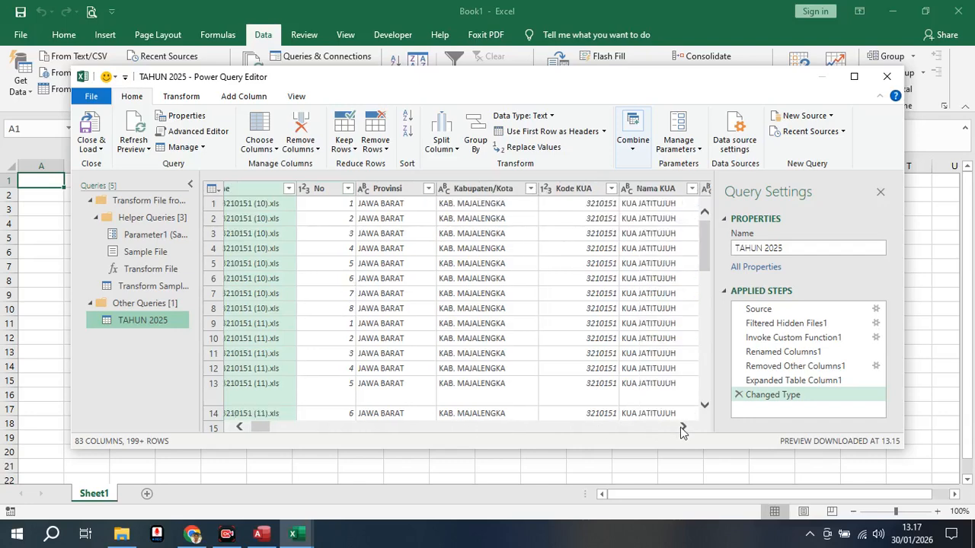
{"action": "left_click", "coordinate": [681, 428]}
{"action": "left_click", "coordinate": [682, 428]}
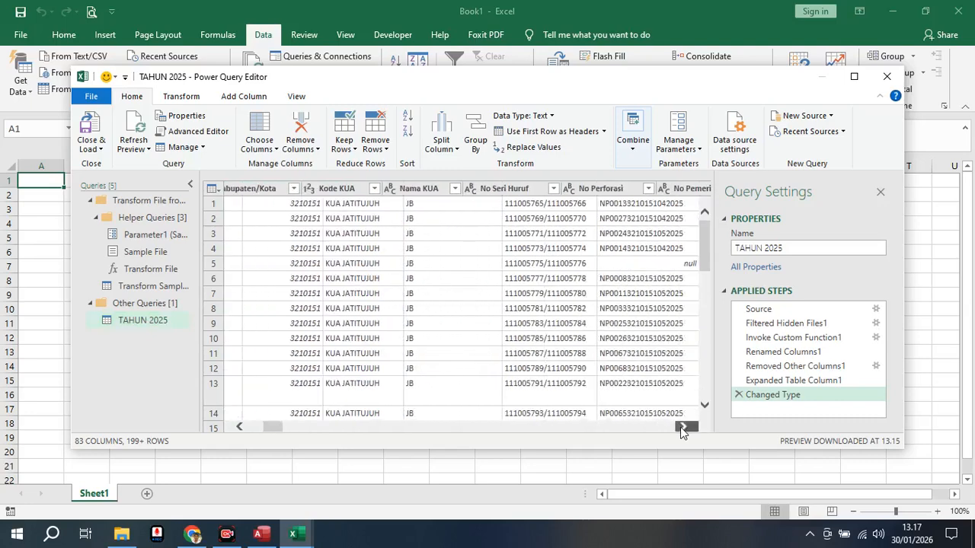
{"action": "left_click", "coordinate": [682, 428]}
{"action": "left_click", "coordinate": [682, 428]}
{"action": "left_click", "coordinate": [682, 428]}
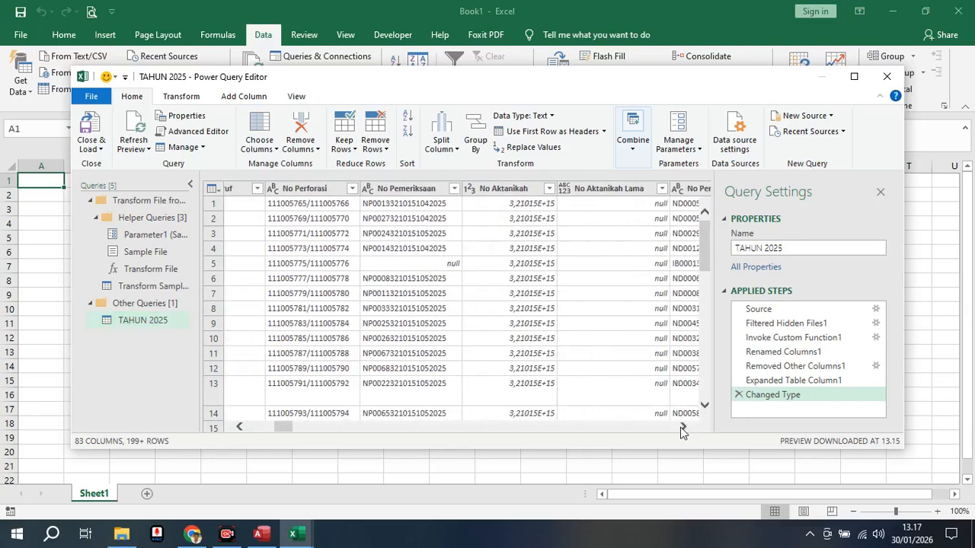
{"action": "left_click", "coordinate": [522, 189]}
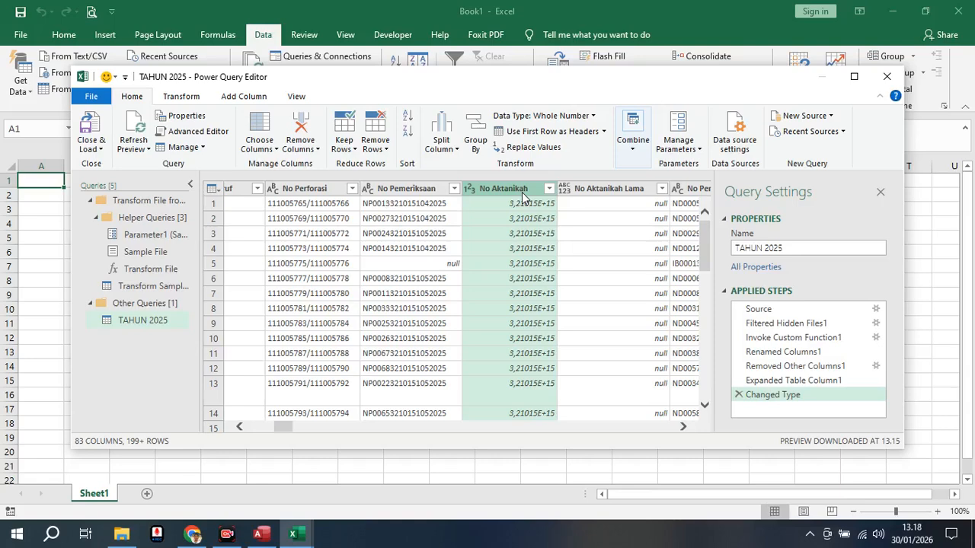
{"action": "right_click", "coordinate": [523, 196]}
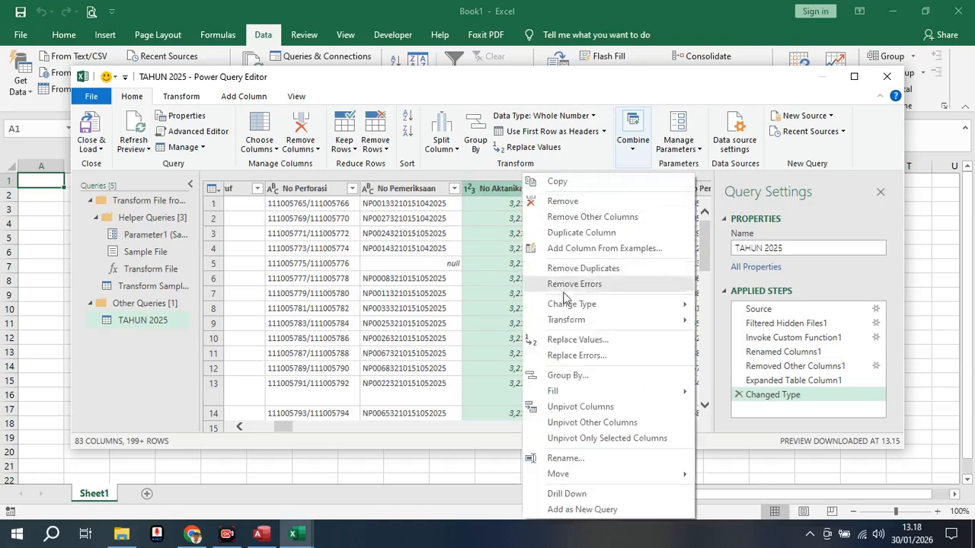
{"action": "mouse_move", "coordinate": [609, 310]}
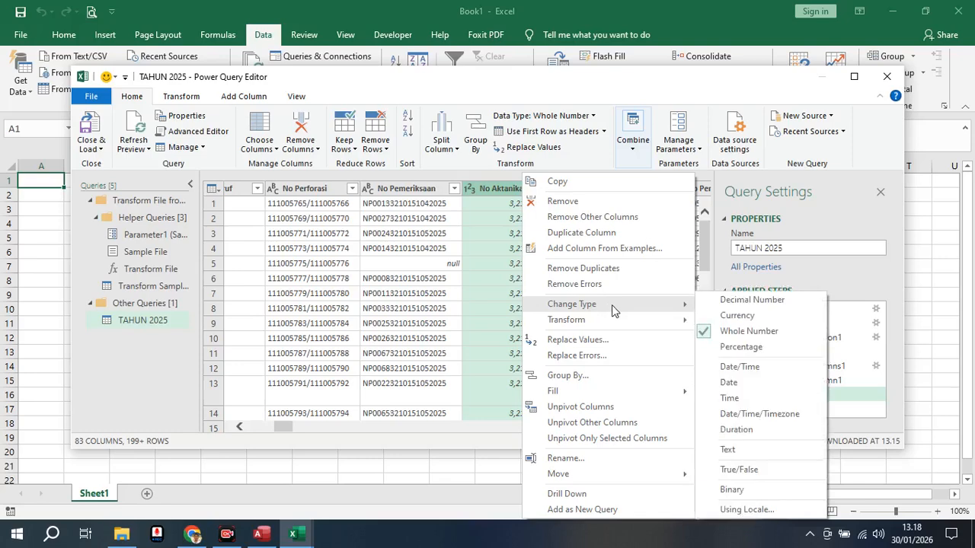
{"action": "left_click", "coordinate": [733, 450]}
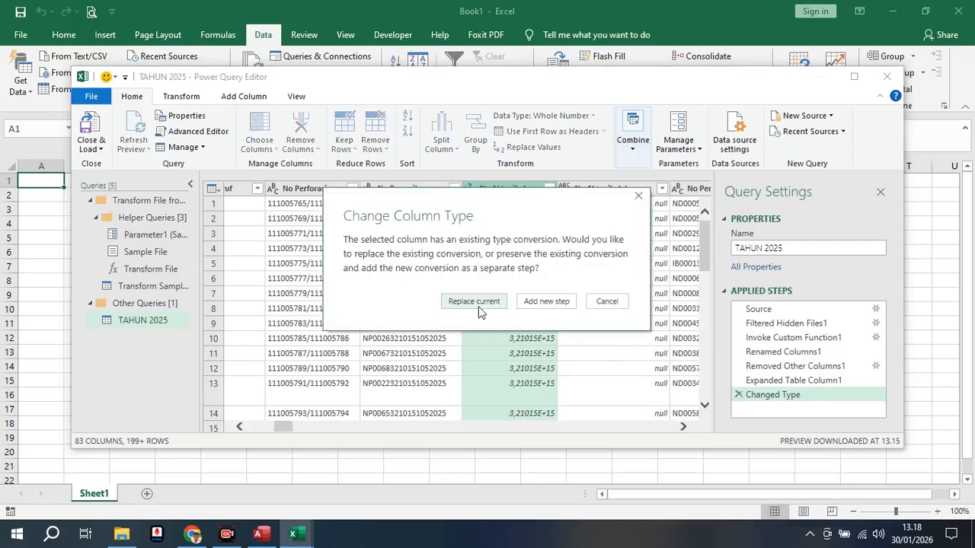
{"action": "left_click", "coordinate": [473, 302]}
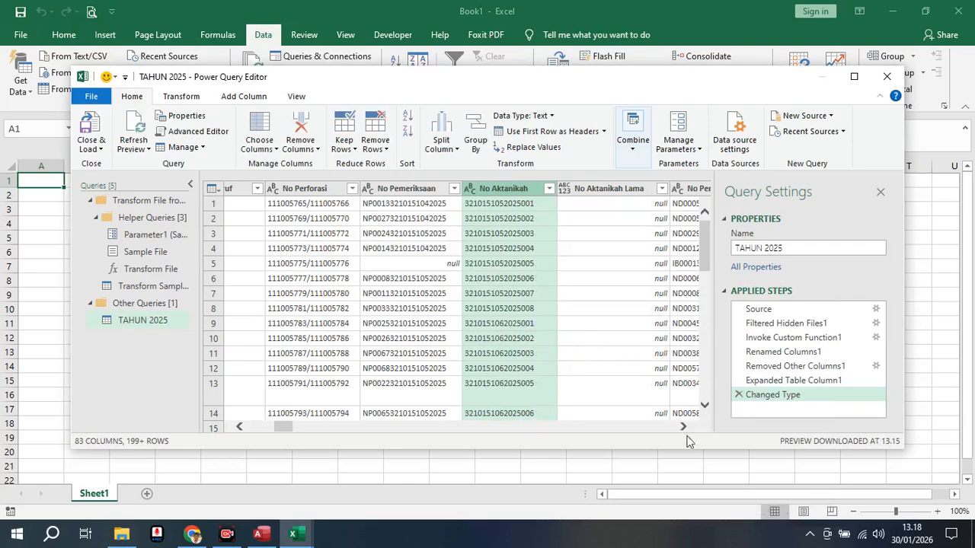
Change the NIK Suami column's data type to Text, replacing the current type conversion.
{"action": "left_click_drag", "start_coordinate": [683, 427], "coordinate": [683, 428]}
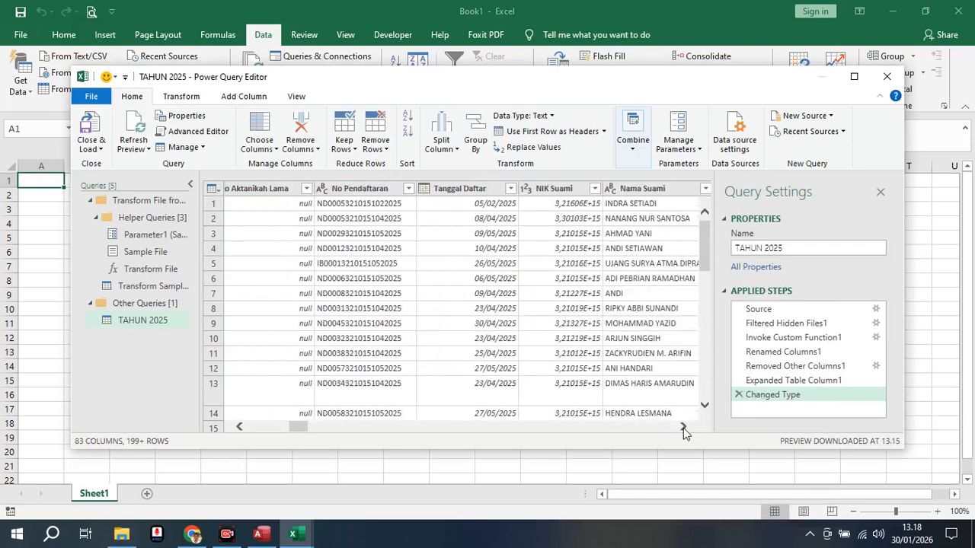
{"action": "left_click", "coordinate": [369, 267]}
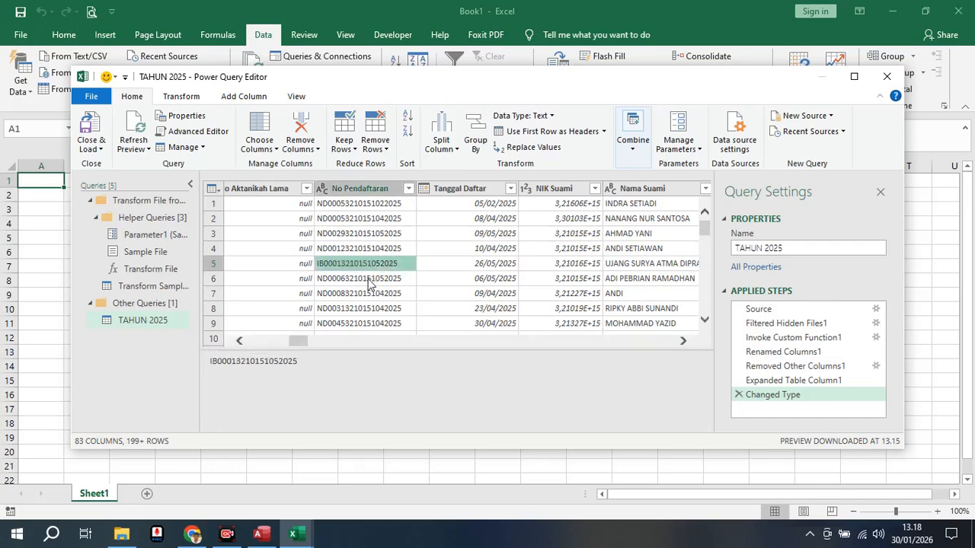
{"action": "left_click", "coordinate": [372, 279]}
{"action": "left_click", "coordinate": [684, 344]}
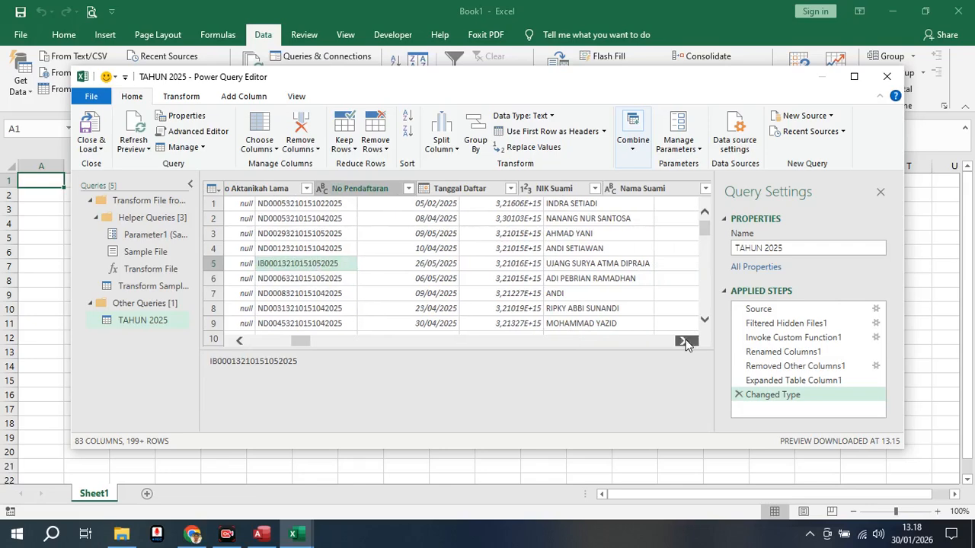
{"action": "right_click", "coordinate": [524, 192]}
{"action": "mouse_move", "coordinate": [593, 305]}
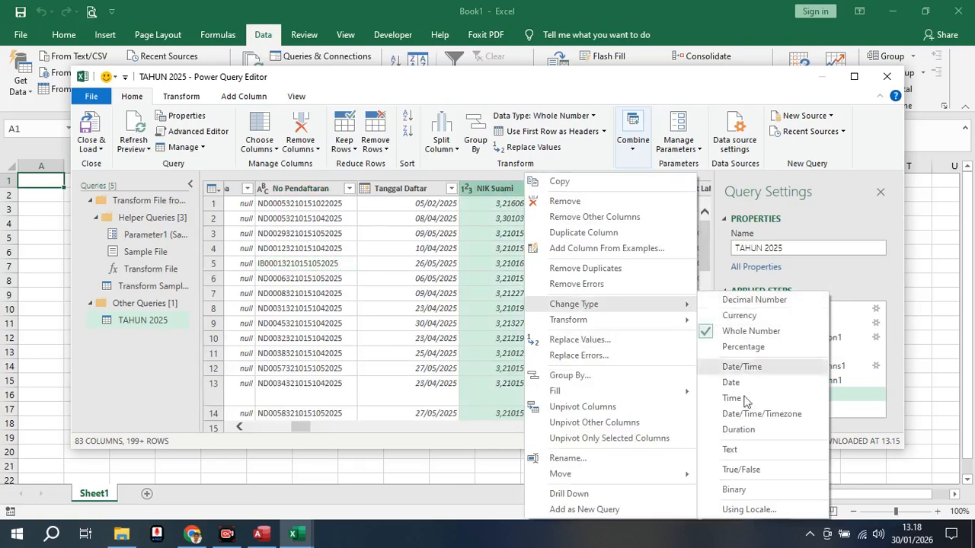
{"action": "left_click", "coordinate": [735, 451]}
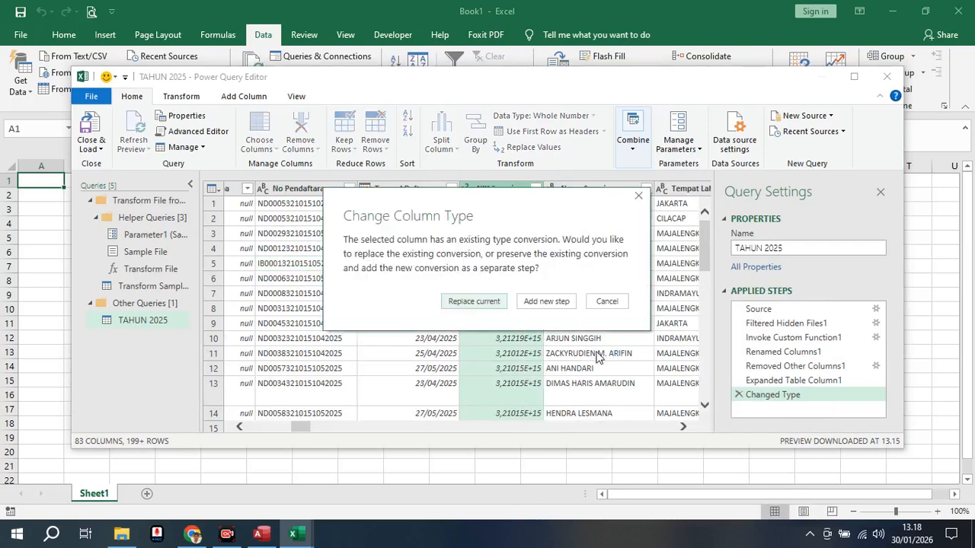
{"action": "left_click", "coordinate": [474, 302]}
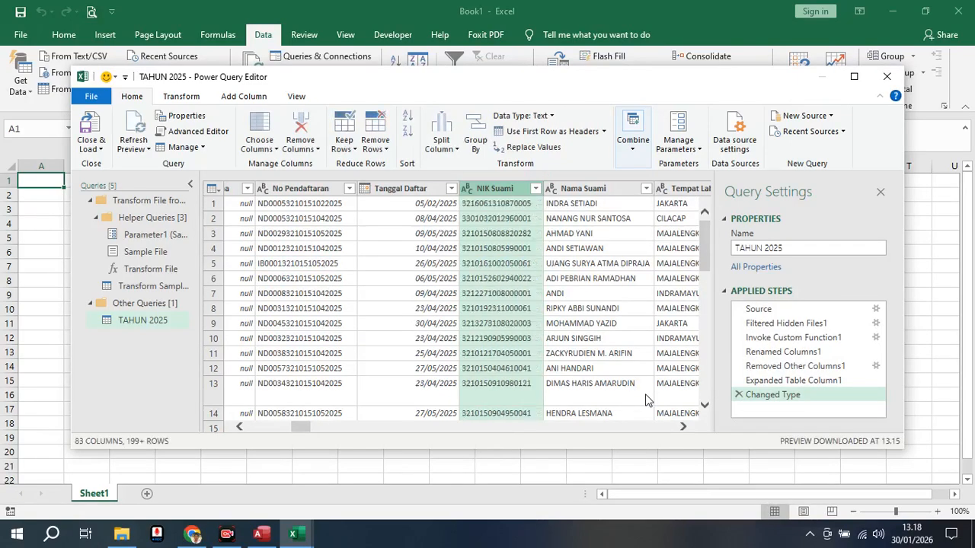
Change the NIK Istri column's data type to Text, replacing the current type conversion.
{"action": "left_click", "coordinate": [683, 427]}
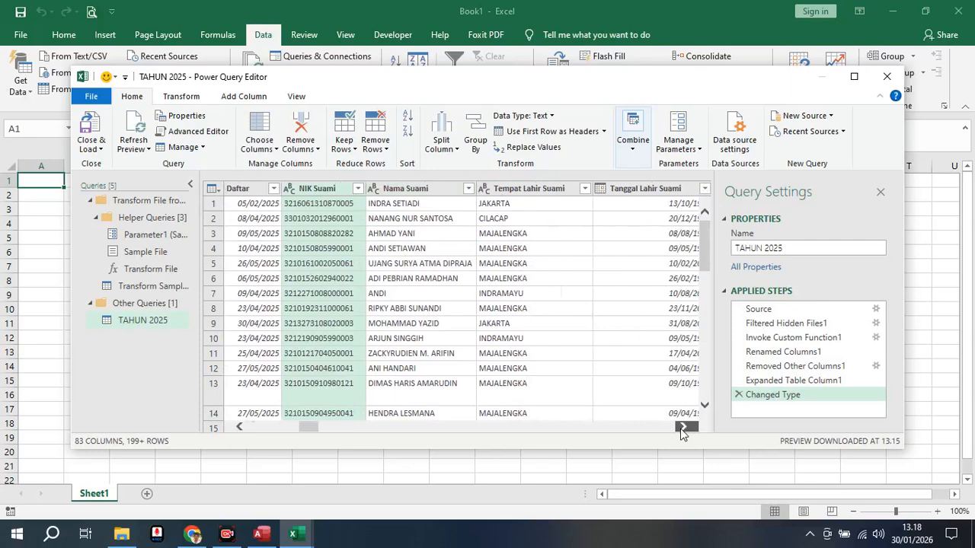
{"action": "left_click", "coordinate": [683, 428]}
{"action": "left_click", "coordinate": [683, 428]}
{"action": "left_click", "coordinate": [683, 428]}
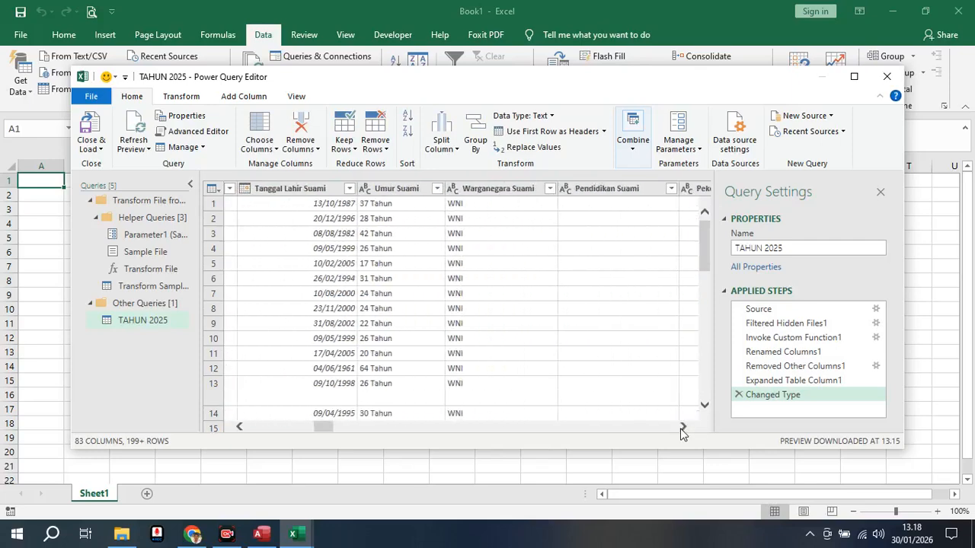
{"action": "left_click", "coordinate": [683, 428]}
{"action": "left_click", "coordinate": [683, 428]}
{"action": "left_click", "coordinate": [683, 428]}
{"action": "left_click", "coordinate": [683, 428]}
{"action": "left_click", "coordinate": [683, 428]}
{"action": "left_click", "coordinate": [683, 428]}
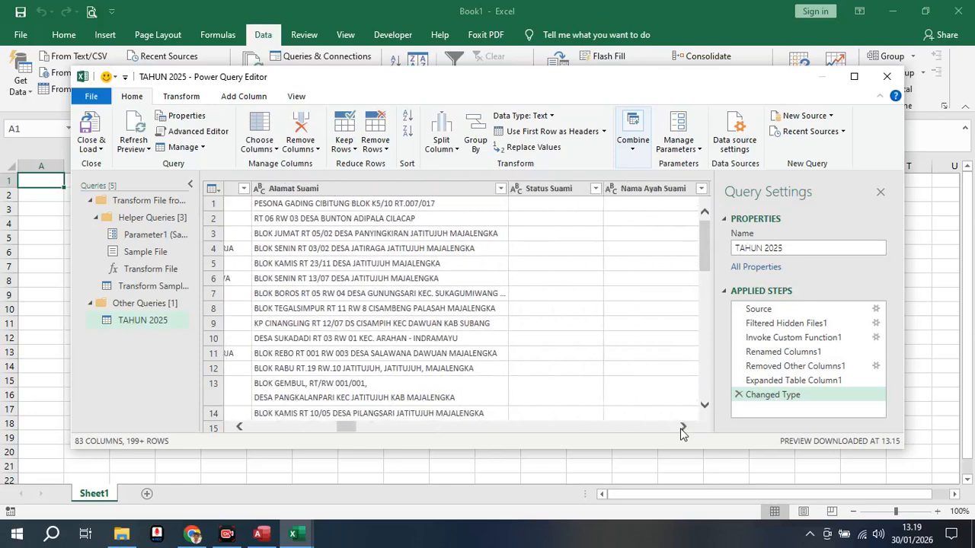
{"action": "left_click", "coordinate": [683, 428]}
{"action": "left_click", "coordinate": [683, 428]}
{"action": "left_click", "coordinate": [683, 428]}
{"action": "left_click", "coordinate": [683, 428]}
{"action": "left_click", "coordinate": [507, 189]}
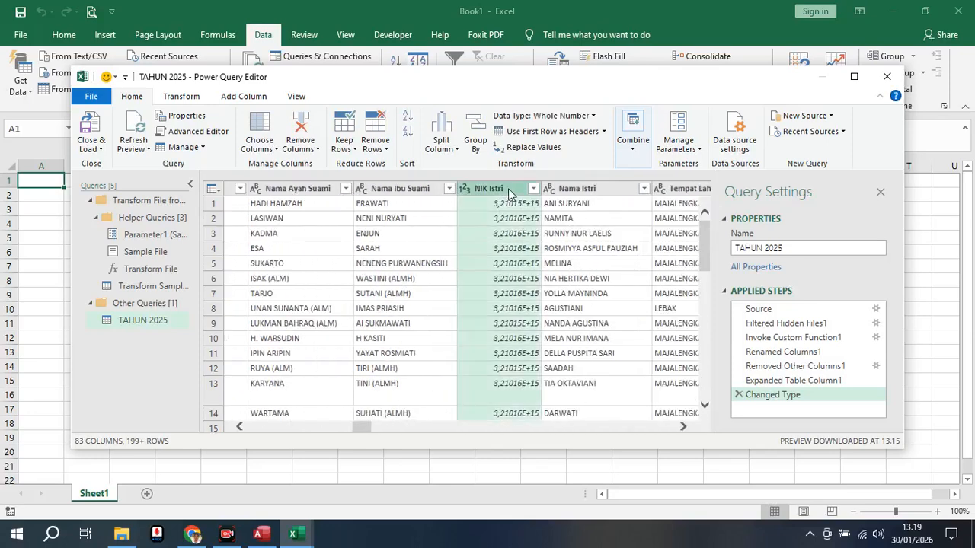
{"action": "right_click", "coordinate": [508, 189]}
{"action": "mouse_move", "coordinate": [579, 304]}
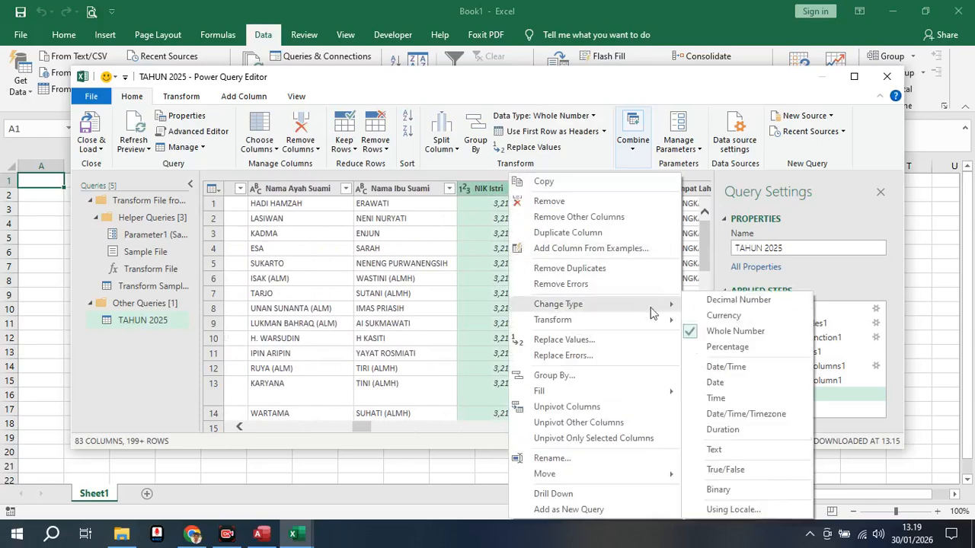
{"action": "left_click", "coordinate": [716, 450]}
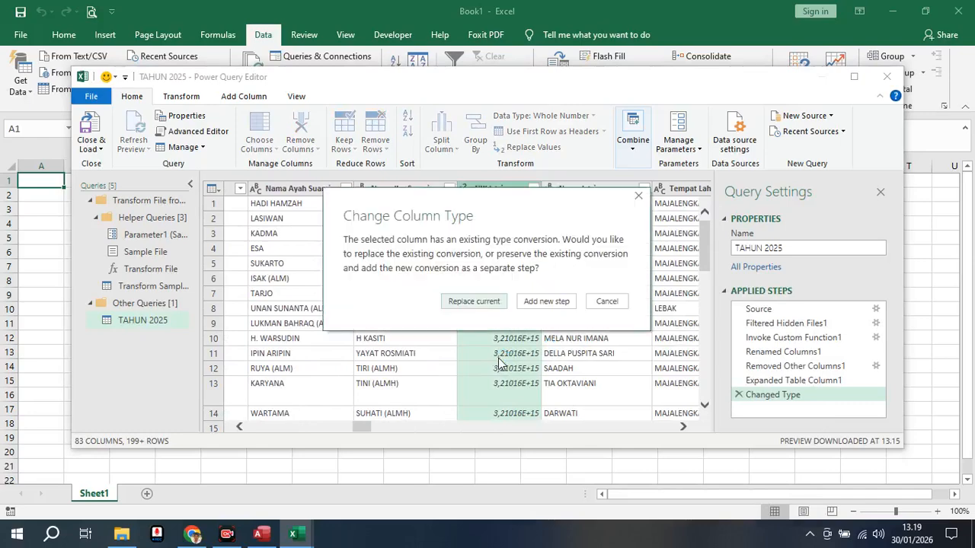
{"action": "left_click", "coordinate": [483, 302]}
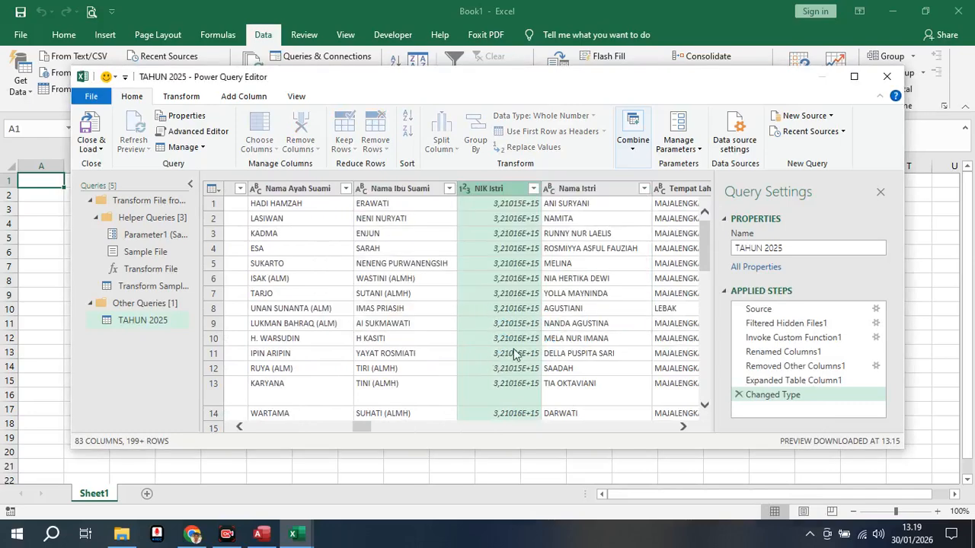
Change the NIP/NIK Penghulu Pemeriksa column's data type to Text, replacing the current type conversion.
{"action": "left_click", "coordinate": [683, 428]}
{"action": "left_click", "coordinate": [683, 428]}
{"action": "left_click", "coordinate": [683, 428]}
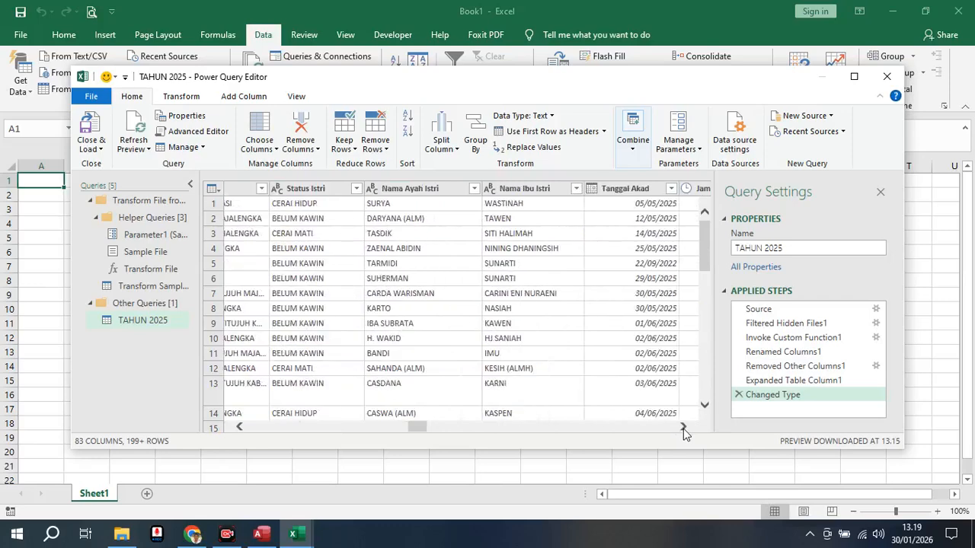
{"action": "left_click", "coordinate": [683, 428]}
{"action": "left_click", "coordinate": [683, 428]}
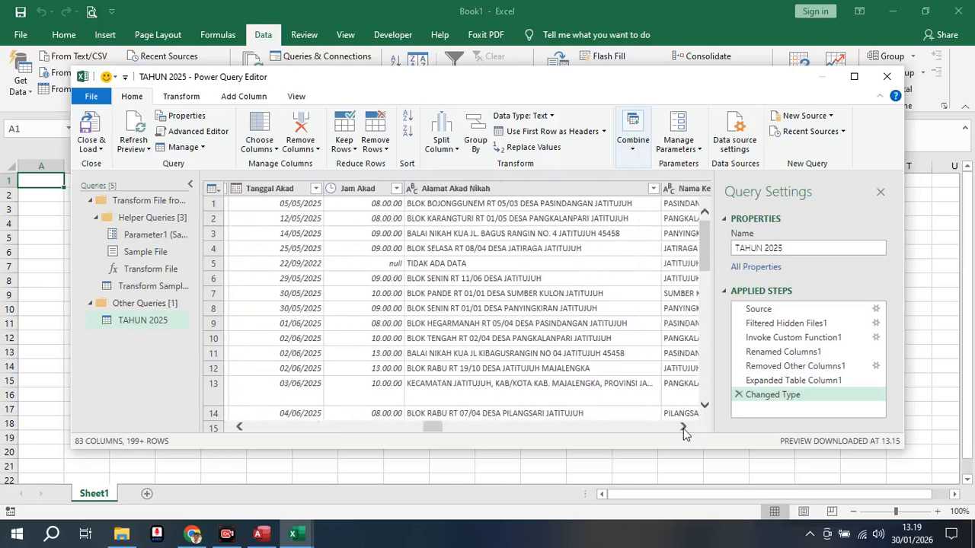
{"action": "left_click", "coordinate": [683, 428]}
{"action": "left_click", "coordinate": [683, 428]}
{"action": "left_click", "coordinate": [683, 428]}
{"action": "left_click", "coordinate": [683, 428]}
{"action": "left_click", "coordinate": [683, 428]}
{"action": "left_click", "coordinate": [683, 428]}
{"action": "left_click", "coordinate": [683, 428]}
{"action": "left_click", "coordinate": [683, 428]}
{"action": "left_click", "coordinate": [683, 428]}
{"action": "left_click", "coordinate": [683, 428]}
{"action": "left_click", "coordinate": [683, 428]}
{"action": "left_click", "coordinate": [684, 428]}
{"action": "left_click", "coordinate": [683, 428]}
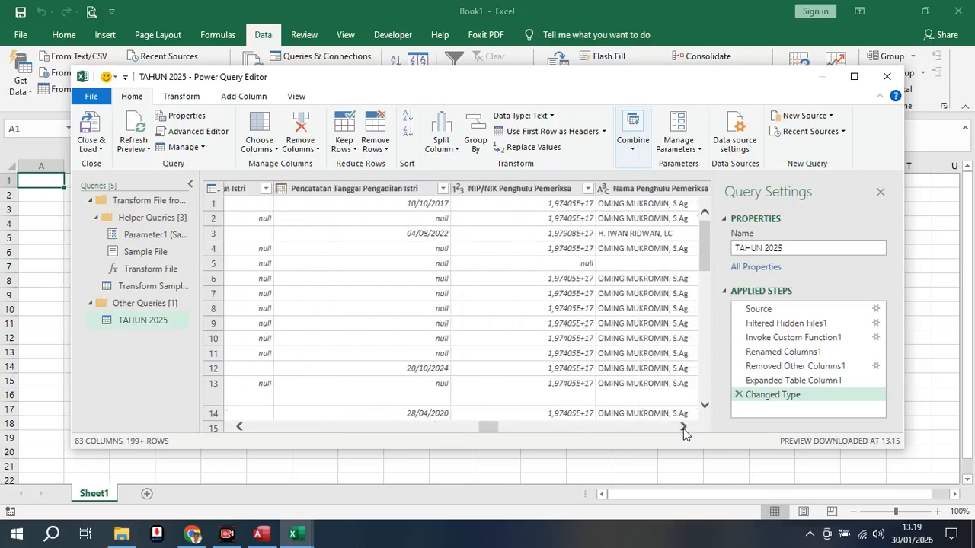
{"action": "left_click", "coordinate": [683, 428]}
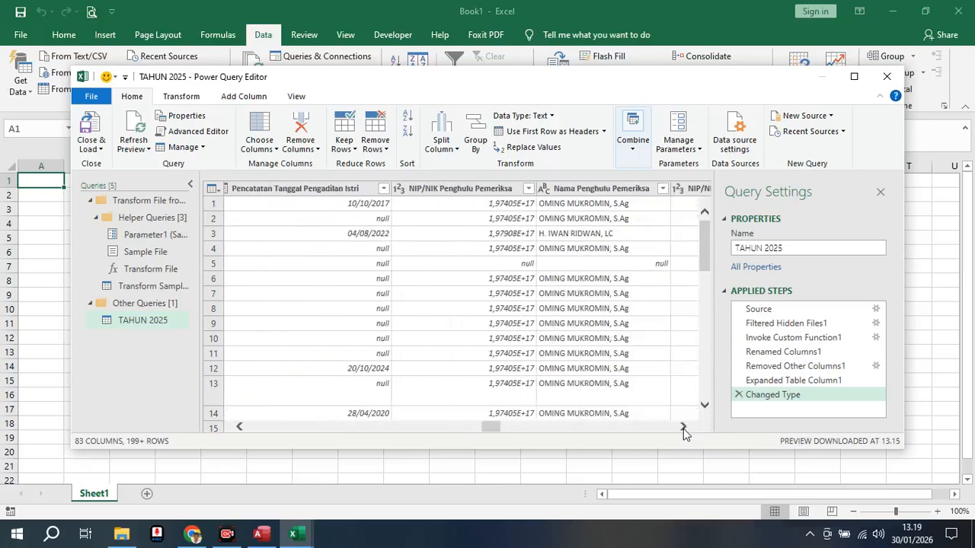
{"action": "left_click", "coordinate": [474, 195]}
{"action": "right_click", "coordinate": [475, 192]}
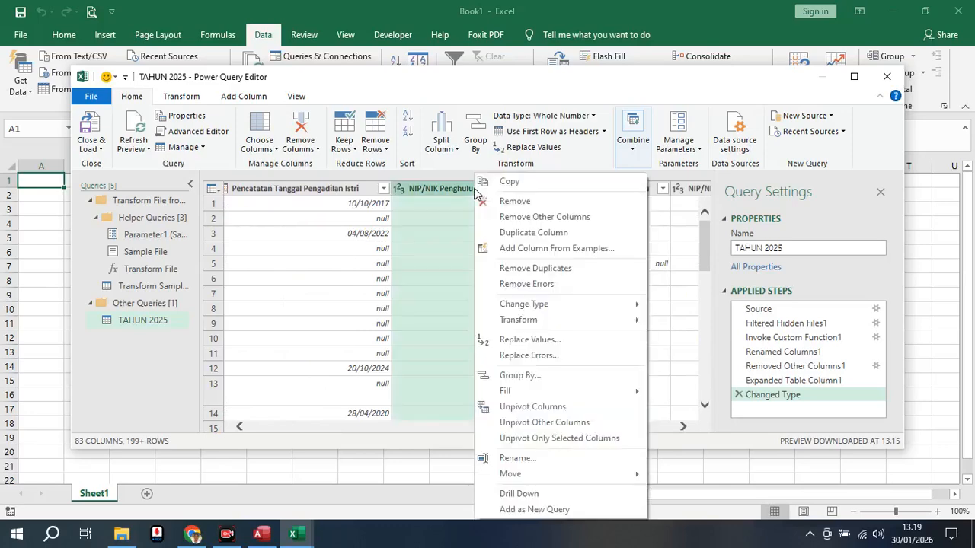
{"action": "mouse_move", "coordinate": [624, 310]}
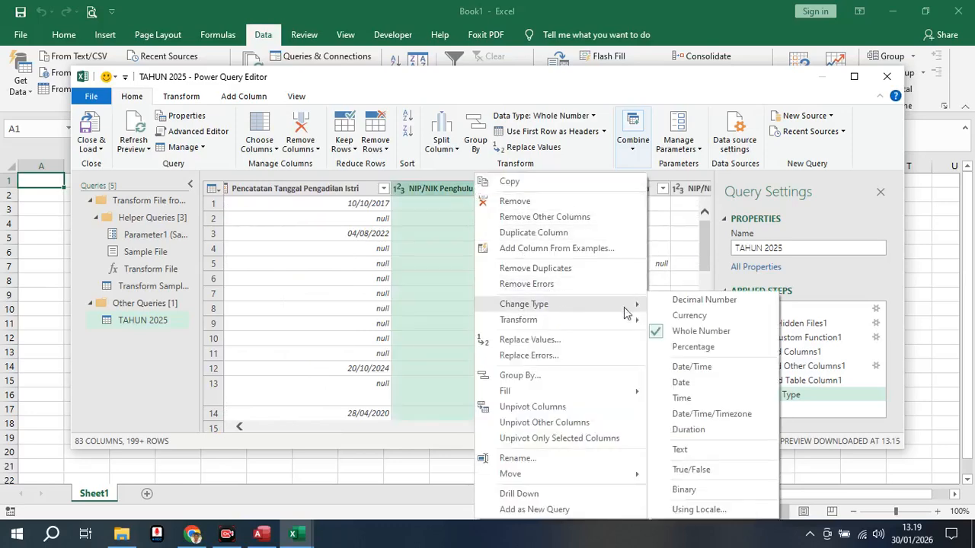
{"action": "left_click", "coordinate": [682, 450]}
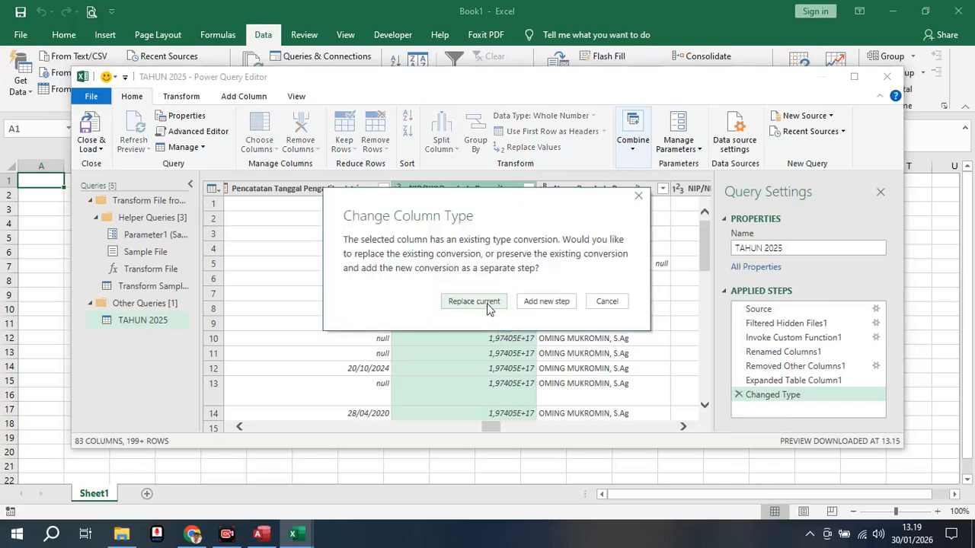
{"action": "left_click", "coordinate": [473, 302]}
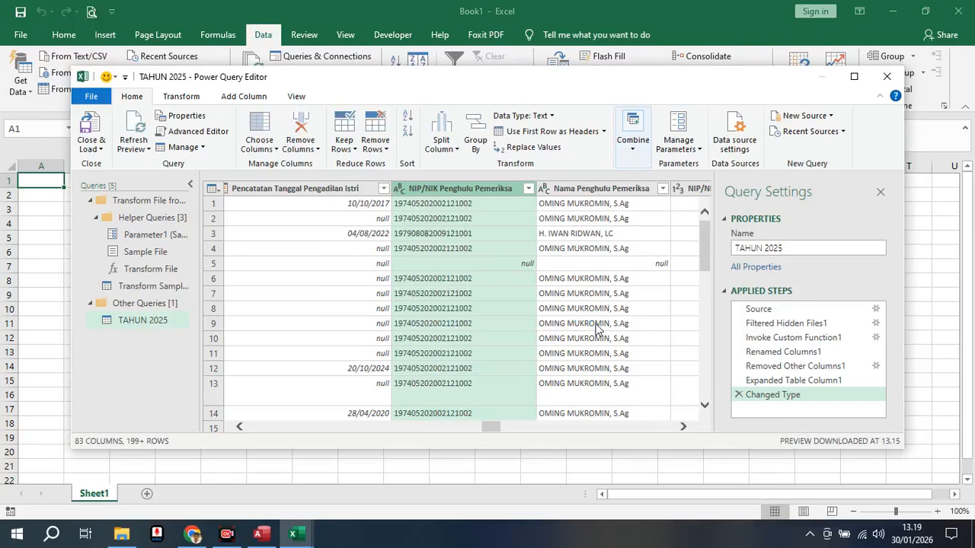
Change the NIP/NIK Penghulu Hadir column's data type to Text, replacing the current type conversion.
{"action": "left_click", "coordinate": [683, 425]}
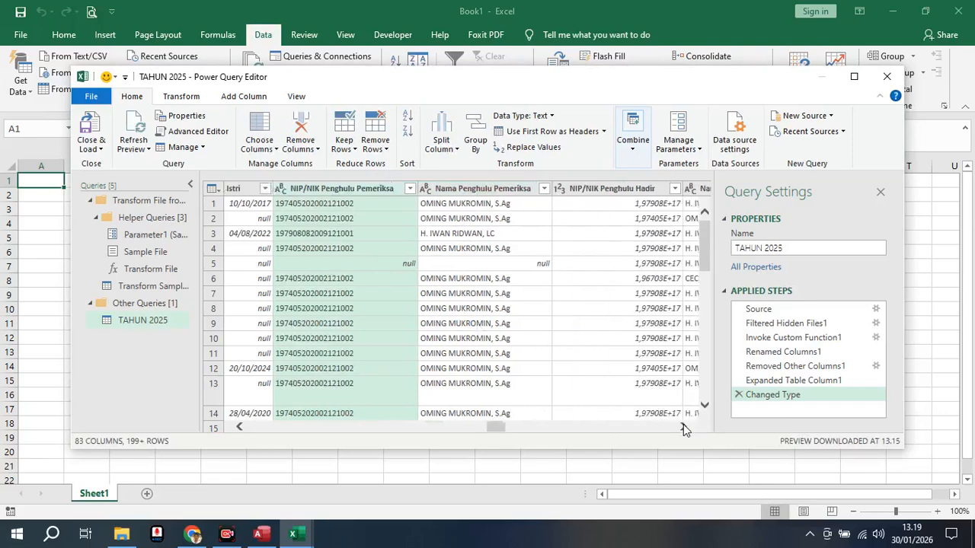
{"action": "left_click", "coordinate": [683, 426]}
{"action": "left_click", "coordinate": [506, 194]}
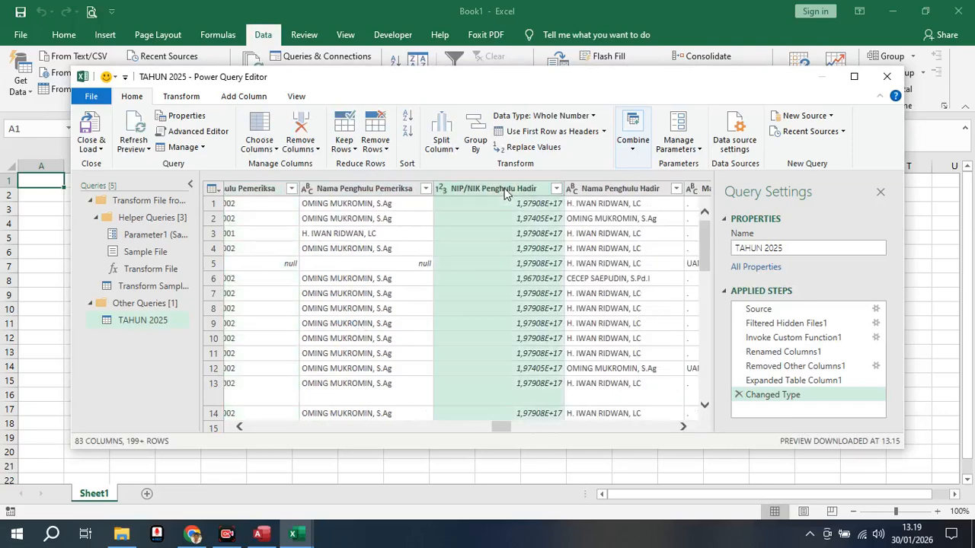
{"action": "right_click", "coordinate": [506, 192]}
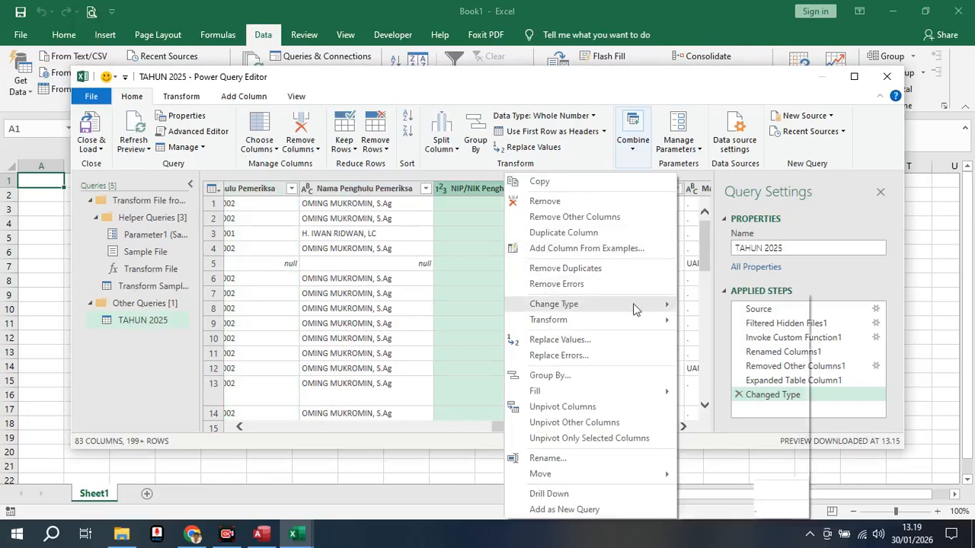
{"action": "mouse_move", "coordinate": [635, 306]}
{"action": "left_click", "coordinate": [733, 451]}
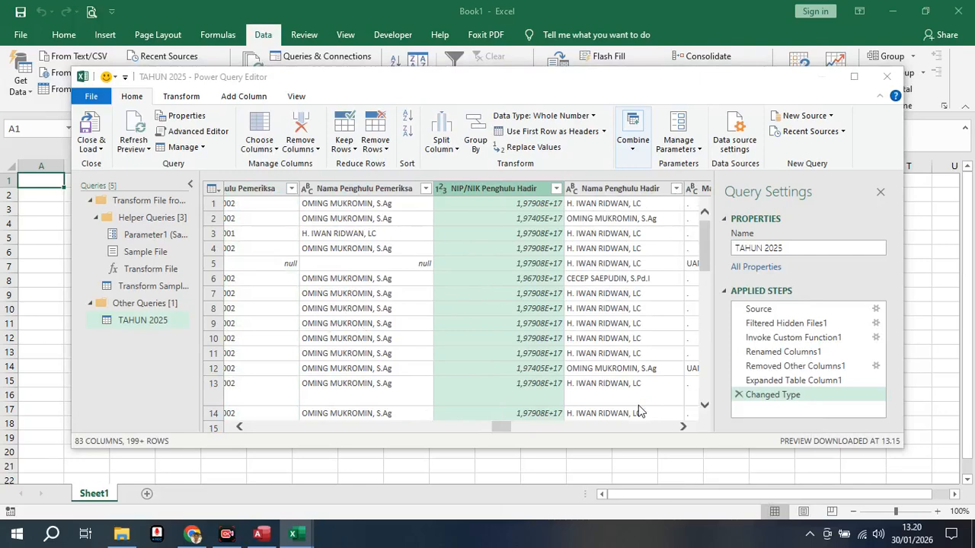
{"action": "left_click", "coordinate": [474, 301]}
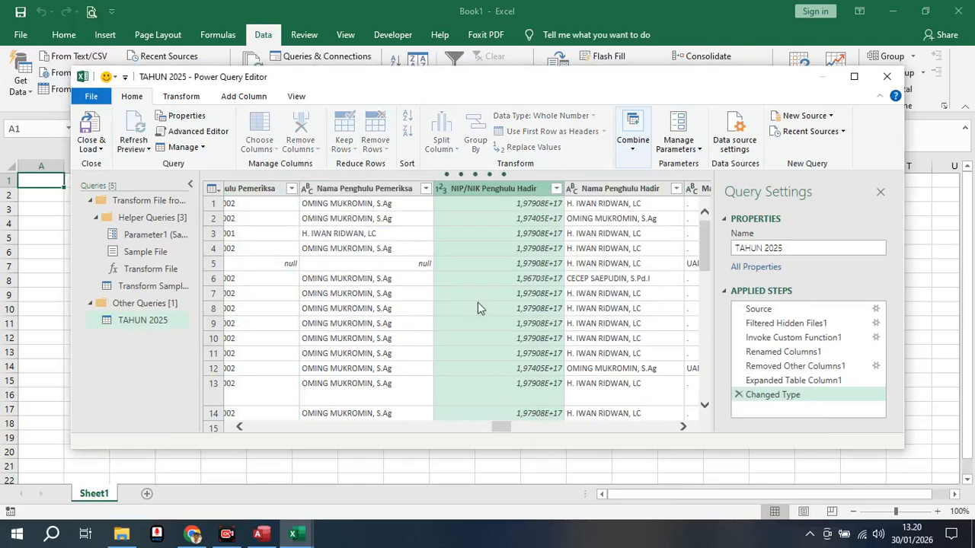
Change the NIK Wali column's data type to Text, replacing the current type conversion.
{"action": "left_click", "coordinate": [684, 426]}
{"action": "left_click_drag", "start_coordinate": [685, 428], "coordinate": [685, 428]}
{"action": "left_click", "coordinate": [239, 427]}
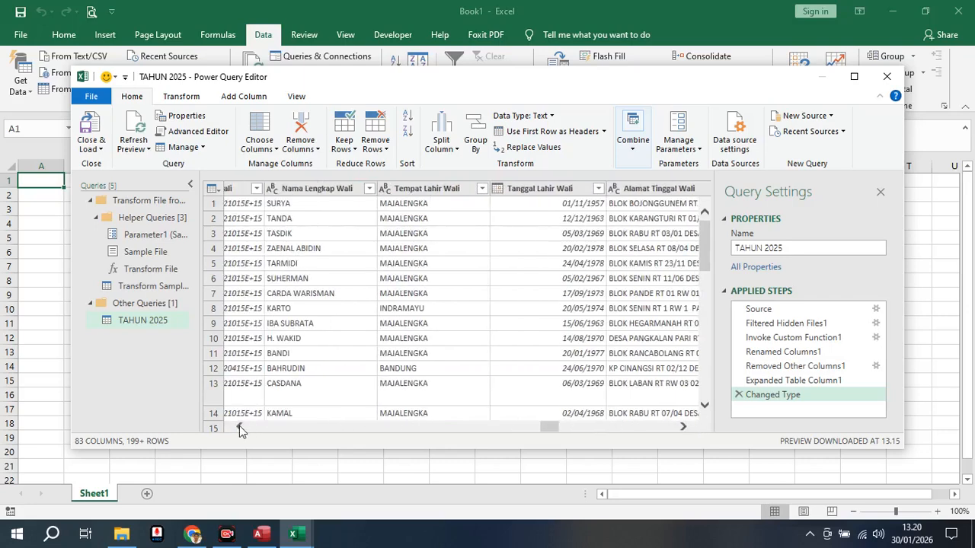
{"action": "left_click", "coordinate": [239, 427]}
{"action": "left_click", "coordinate": [239, 427]}
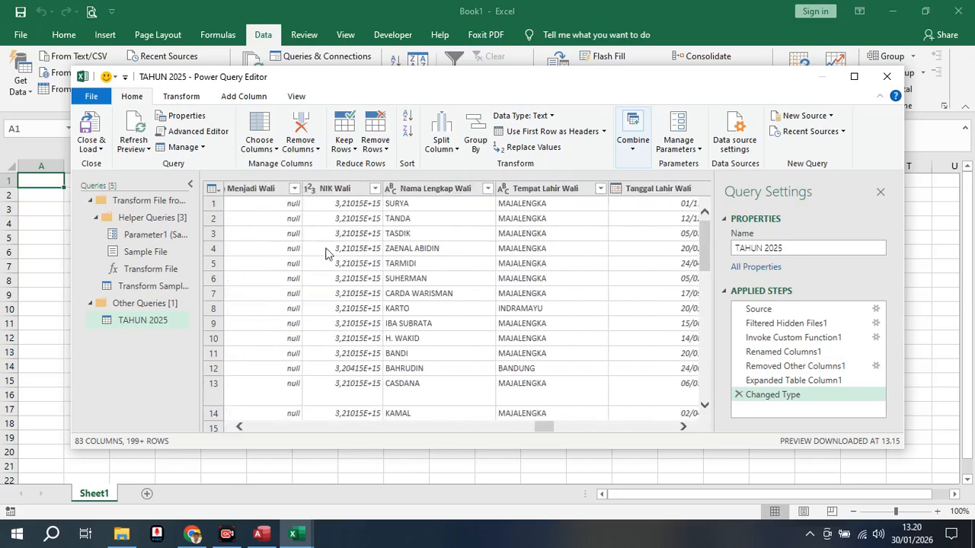
{"action": "left_click", "coordinate": [351, 187]}
{"action": "right_click", "coordinate": [353, 186]}
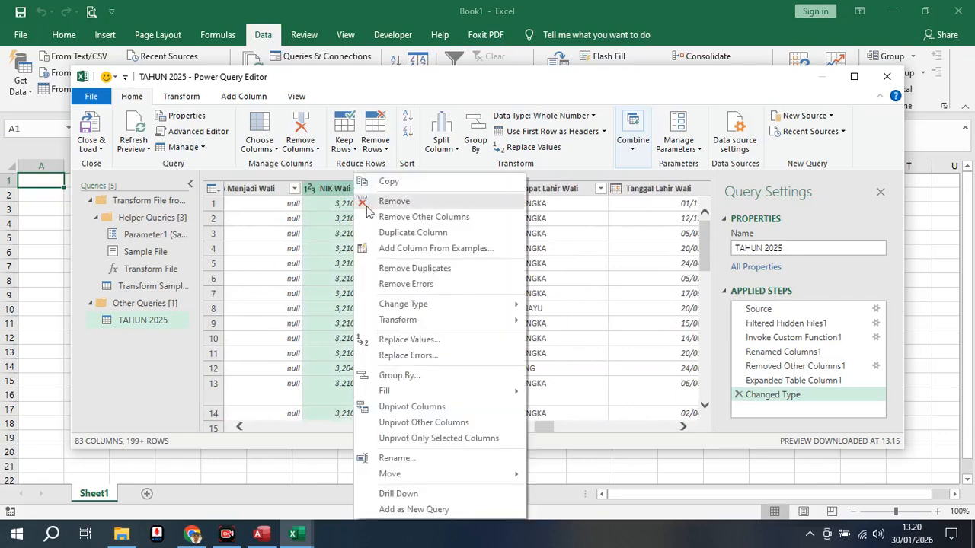
{"action": "mouse_move", "coordinate": [453, 307]}
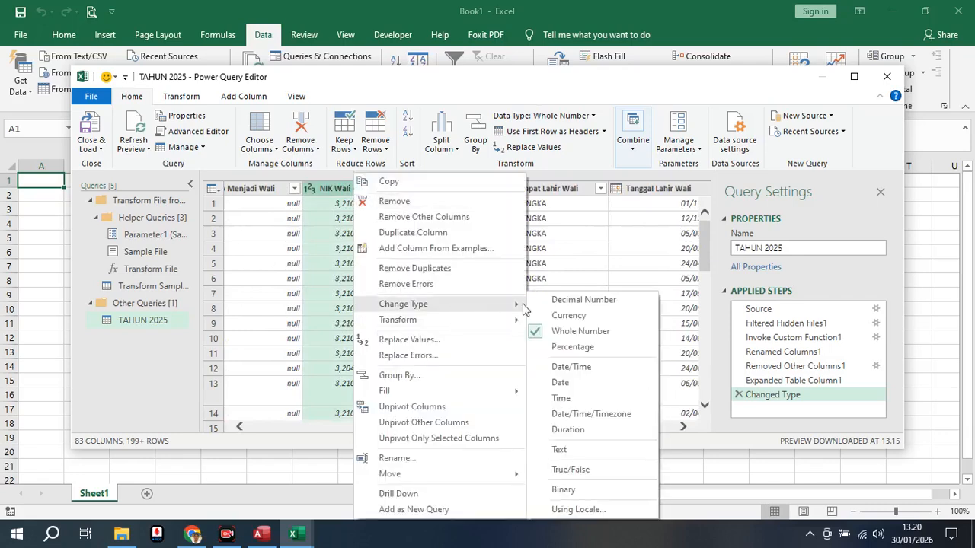
{"action": "left_click", "coordinate": [587, 449]}
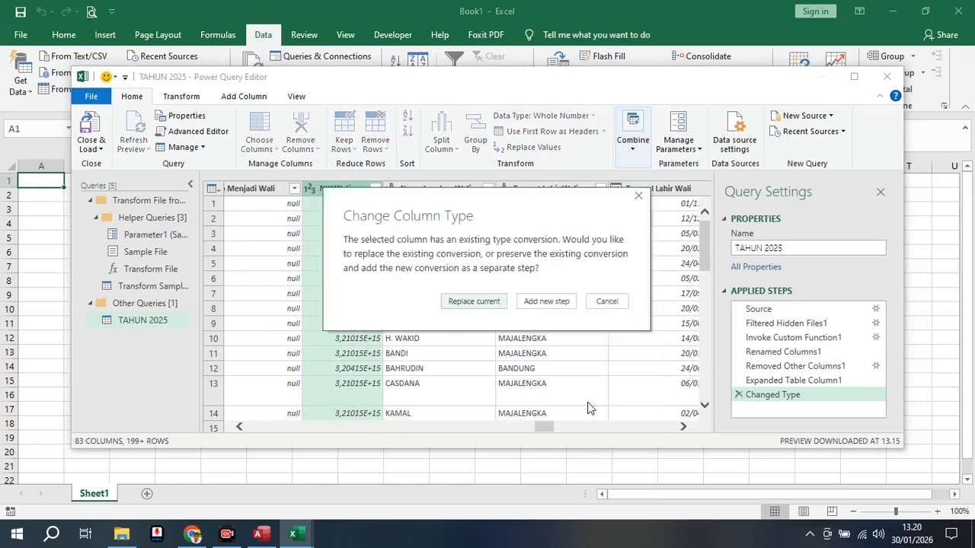
{"action": "left_click", "coordinate": [470, 305]}
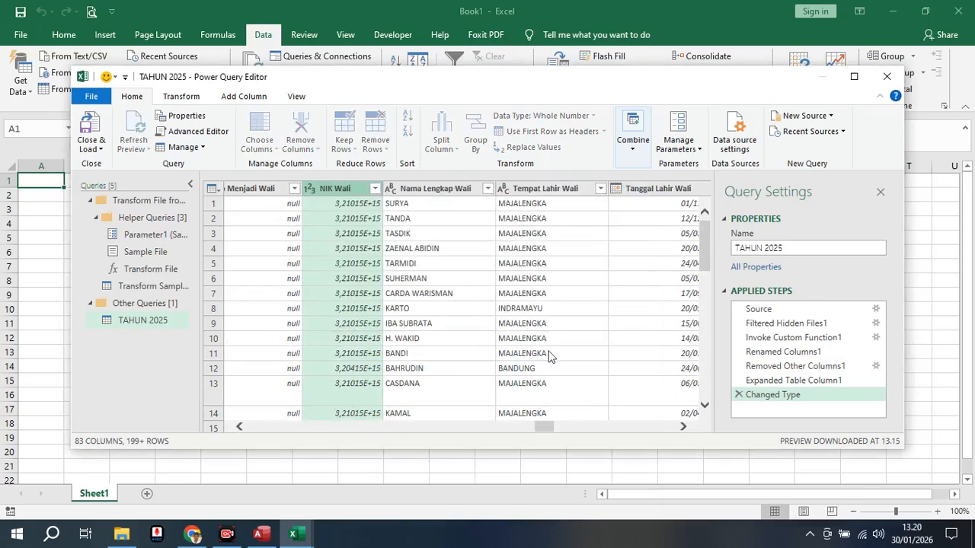
Check the data types of the columns from Nama Lengkap Wali through Tempat Tinggal Saksi Satu.
{"action": "left_click", "coordinate": [682, 427]}
{"action": "left_click", "coordinate": [682, 428]}
{"action": "left_click", "coordinate": [683, 427]}
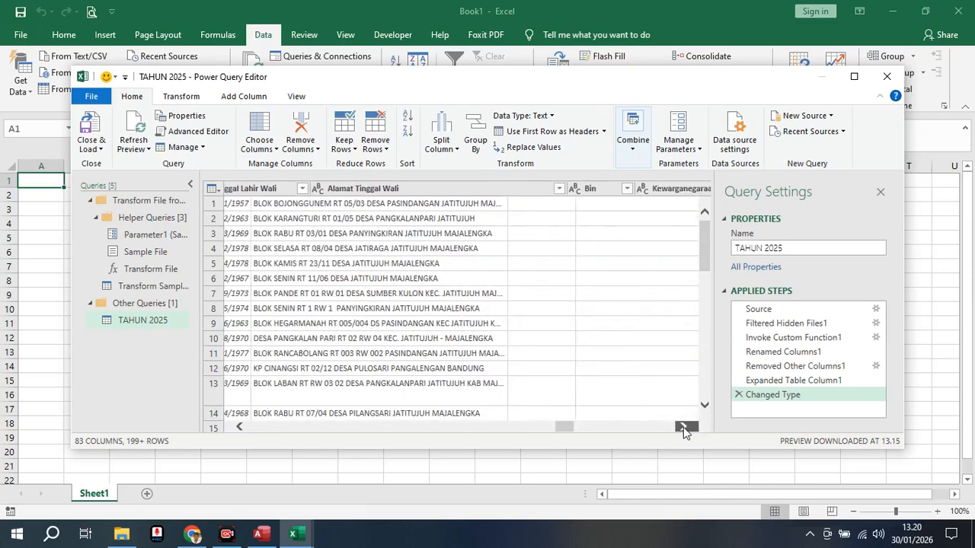
{"action": "left_click", "coordinate": [683, 427]}
{"action": "left_click", "coordinate": [683, 427]}
{"action": "left_click", "coordinate": [683, 428]}
{"action": "left_click", "coordinate": [683, 427]}
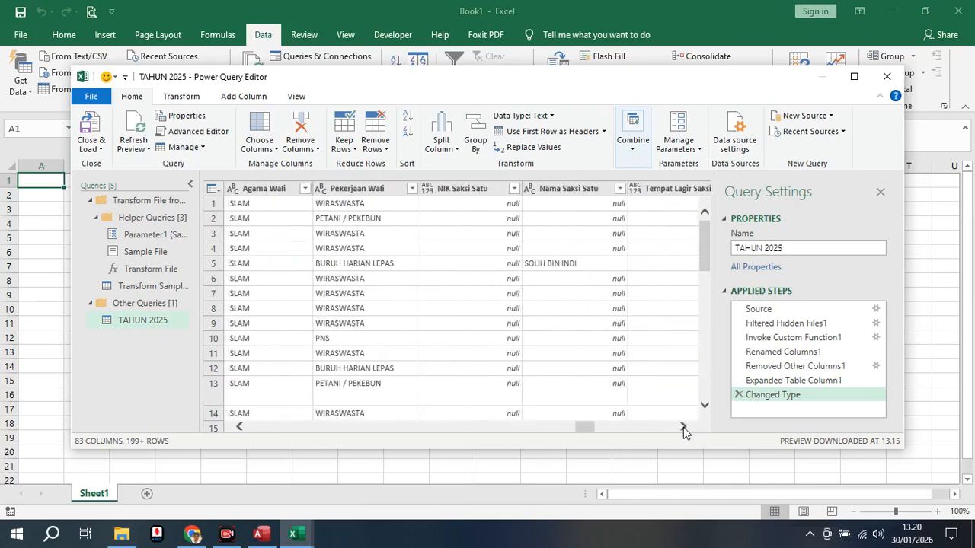
{"action": "left_click", "coordinate": [683, 427]}
{"action": "left_click", "coordinate": [683, 427]}
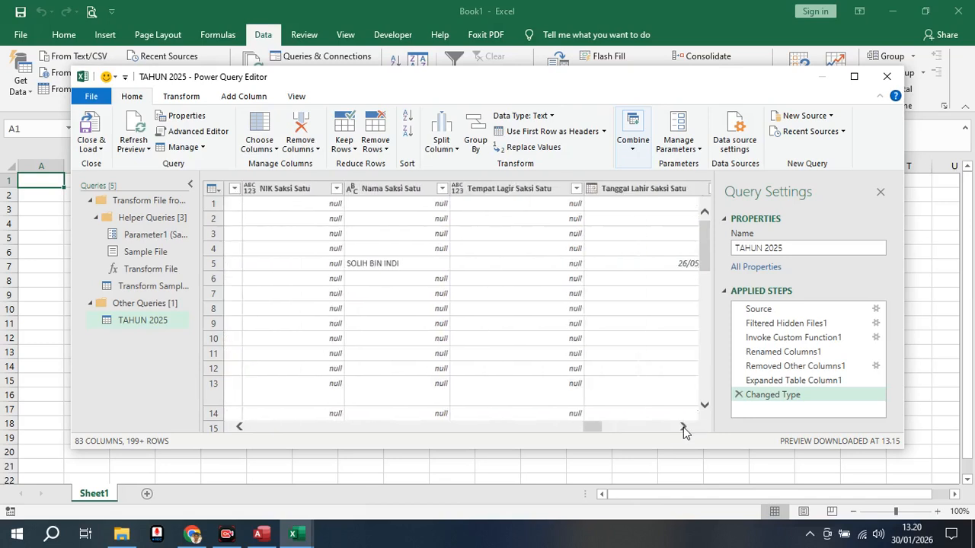
{"action": "left_click", "coordinate": [684, 427]}
{"action": "left_click", "coordinate": [683, 427]}
{"action": "left_click", "coordinate": [683, 428]}
{"action": "left_click", "coordinate": [684, 427]}
{"action": "left_click", "coordinate": [683, 427]}
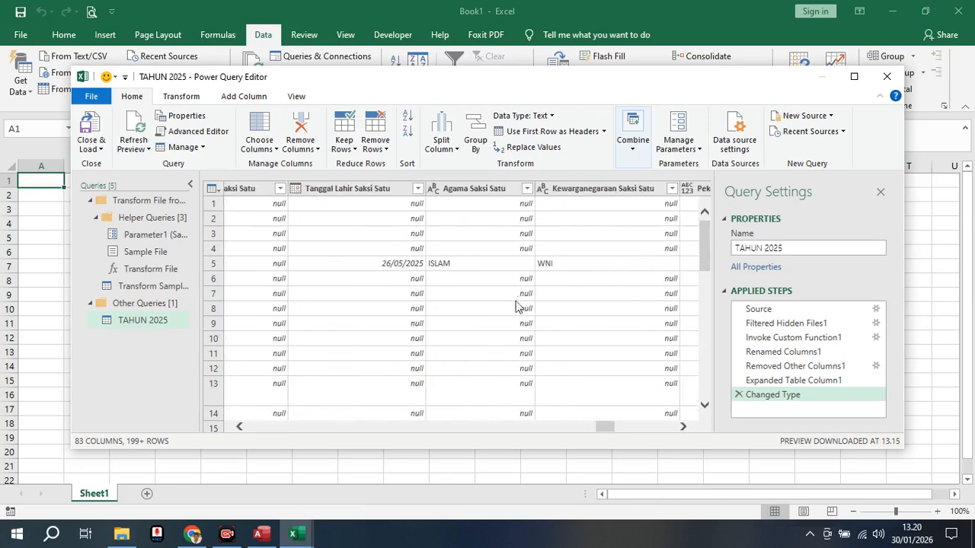
{"action": "left_click", "coordinate": [683, 428]}
{"action": "left_click", "coordinate": [683, 427]}
{"action": "left_click", "coordinate": [683, 427]}
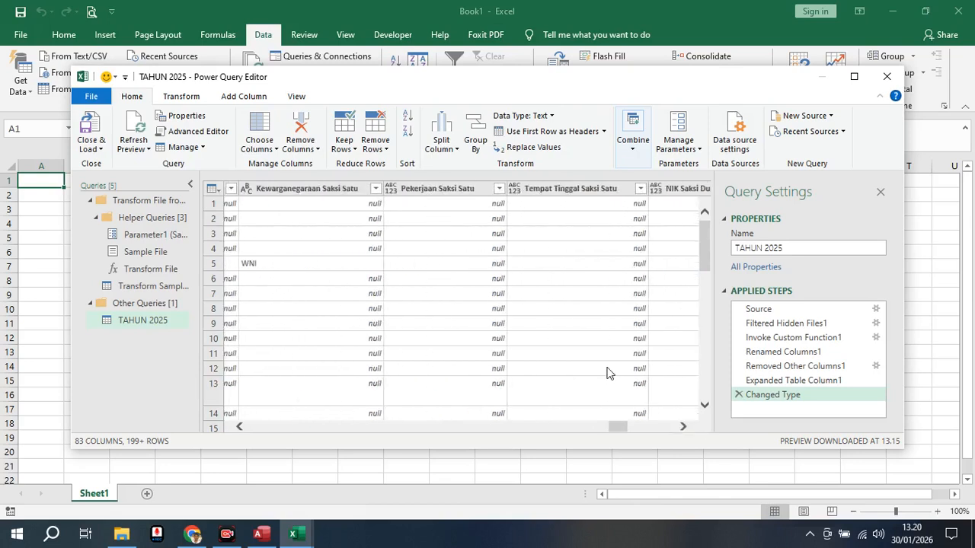
Close the query editor and load the combined TAHUN 2025 query as a table on a new worksheet.
{"action": "left_click", "coordinate": [89, 130]}
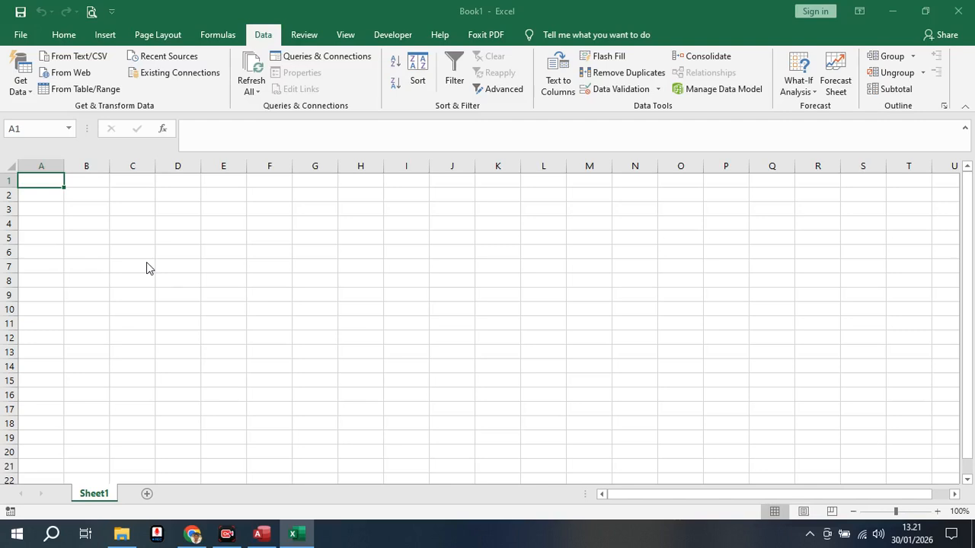
{"action": "key", "text": "shift+F11"}
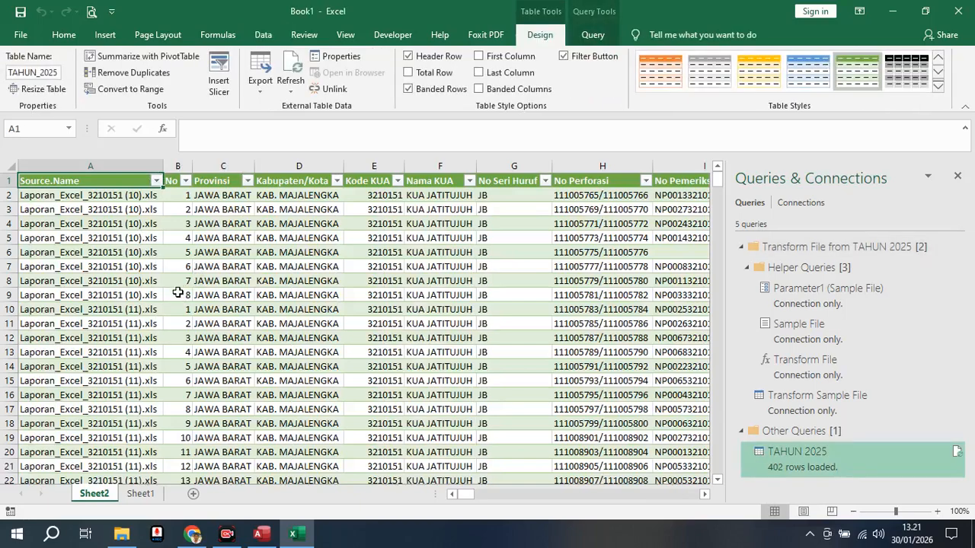
Examine how the No column's numbering runs across the different source files in the loaded table.
{"action": "left_click", "coordinate": [177, 294]}
{"action": "left_click", "coordinate": [303, 310]}
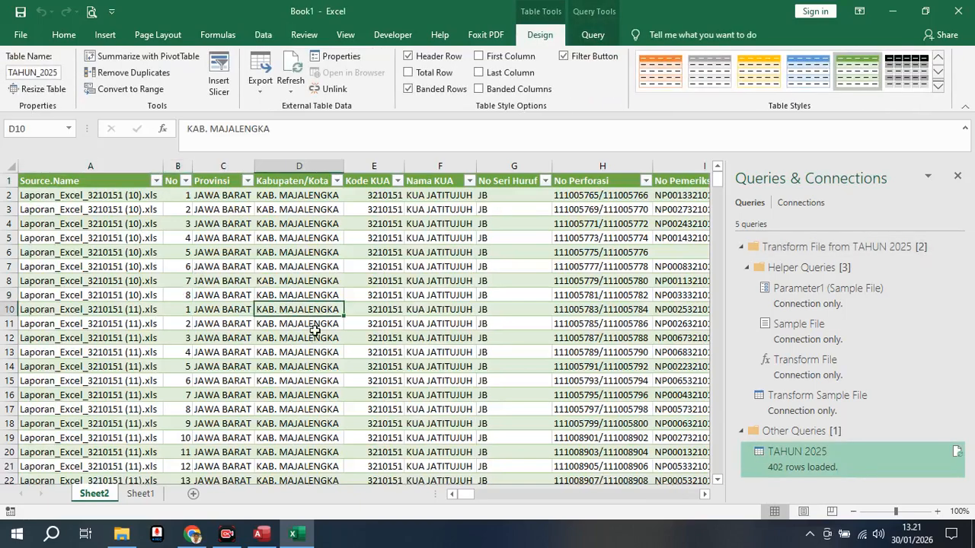
{"action": "scroll", "coordinate": [258, 368], "scroll_direction": "down", "scroll_amount": 3}
{"action": "scroll", "coordinate": [259, 369], "scroll_direction": "up", "scroll_amount": 3}
{"action": "scroll", "coordinate": [258, 368], "scroll_direction": "down", "scroll_amount": 16}
{"action": "scroll", "coordinate": [258, 368], "scroll_direction": "down", "scroll_amount": 13}
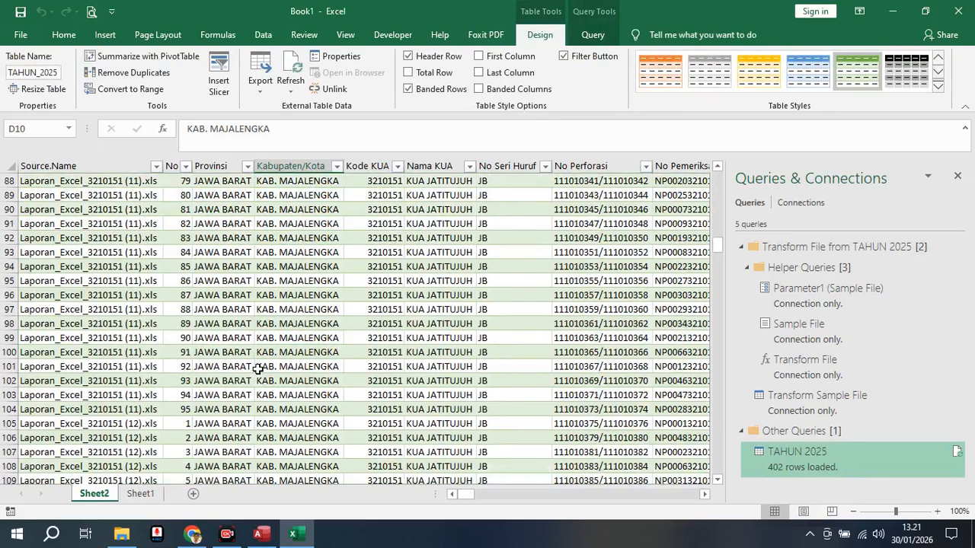
{"action": "scroll", "coordinate": [258, 369], "scroll_direction": "down", "scroll_amount": 1}
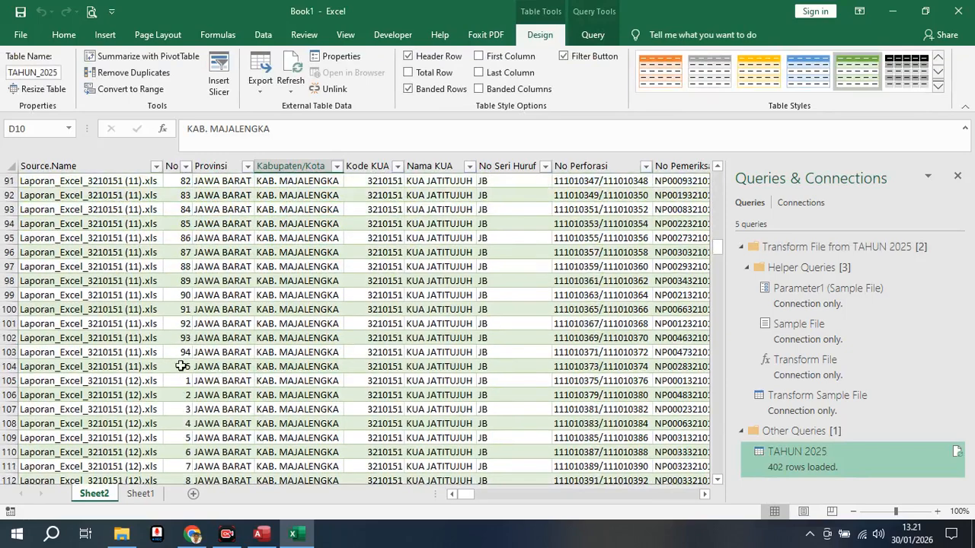
{"action": "left_click", "coordinate": [181, 367]}
{"action": "scroll", "coordinate": [211, 366], "scroll_direction": "down", "scroll_amount": 7}
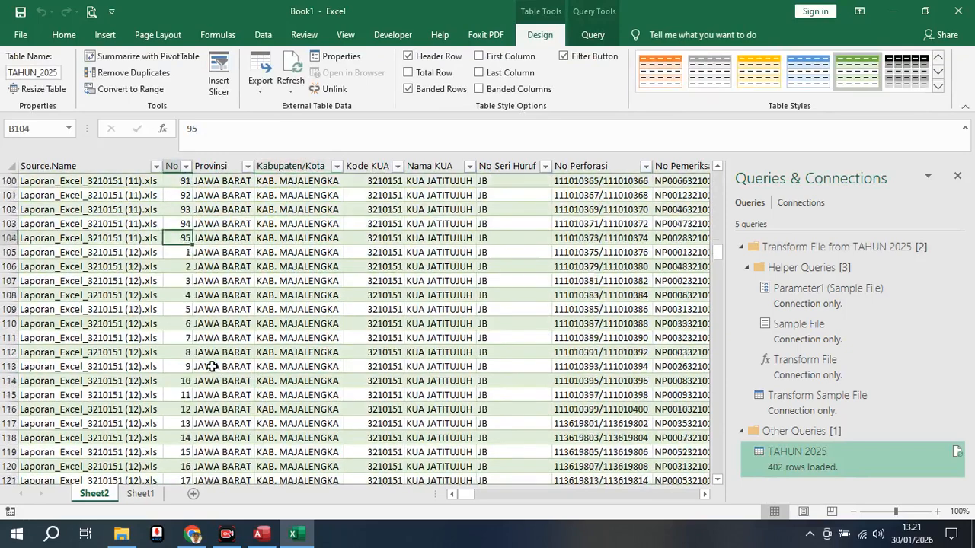
{"action": "scroll", "coordinate": [211, 366], "scroll_direction": "down", "scroll_amount": 4}
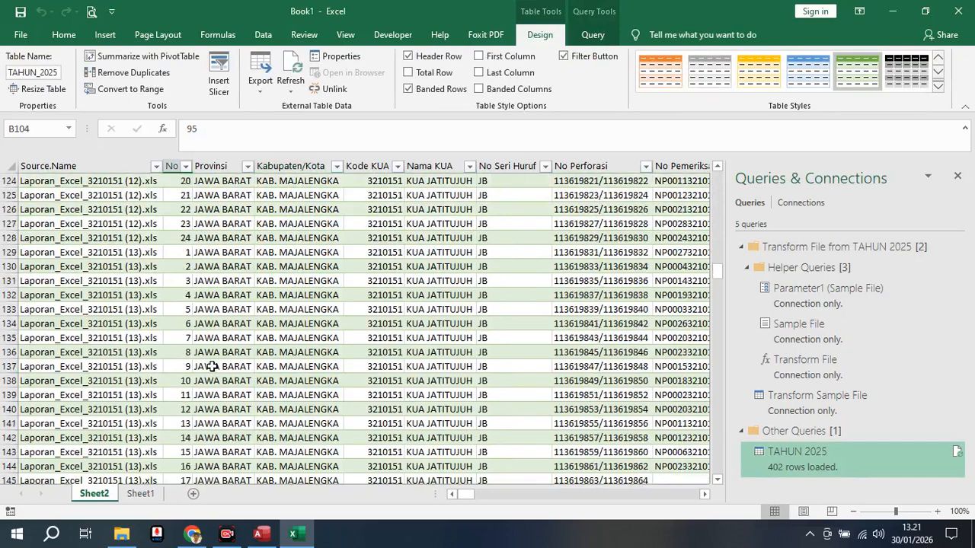
{"action": "scroll", "coordinate": [212, 366], "scroll_direction": "up", "scroll_amount": 7}
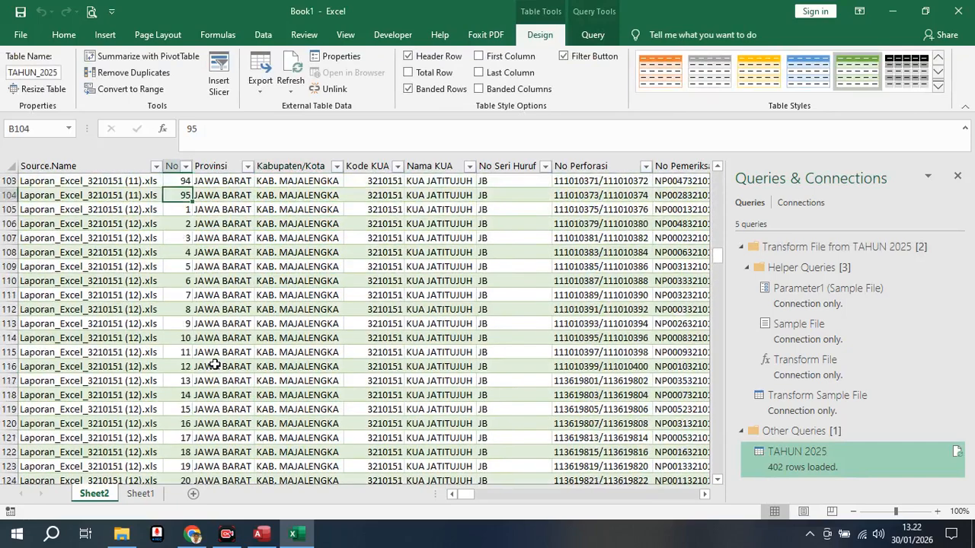
{"action": "scroll", "coordinate": [212, 358], "scroll_direction": "up", "scroll_amount": 11}
Delete the Source.Name column from the table and narrow column A, now holding the No field.
{"action": "left_click", "coordinate": [103, 165]}
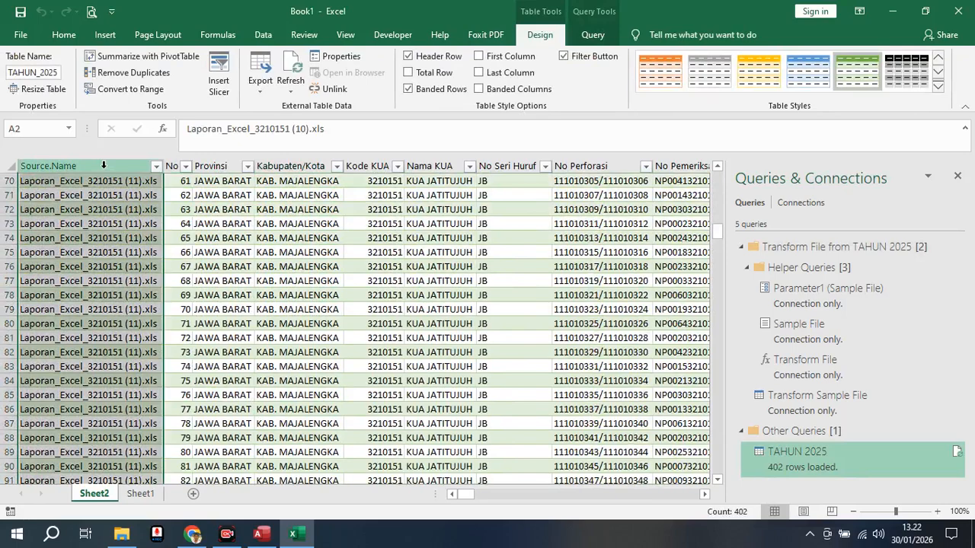
{"action": "right_click", "coordinate": [104, 165]}
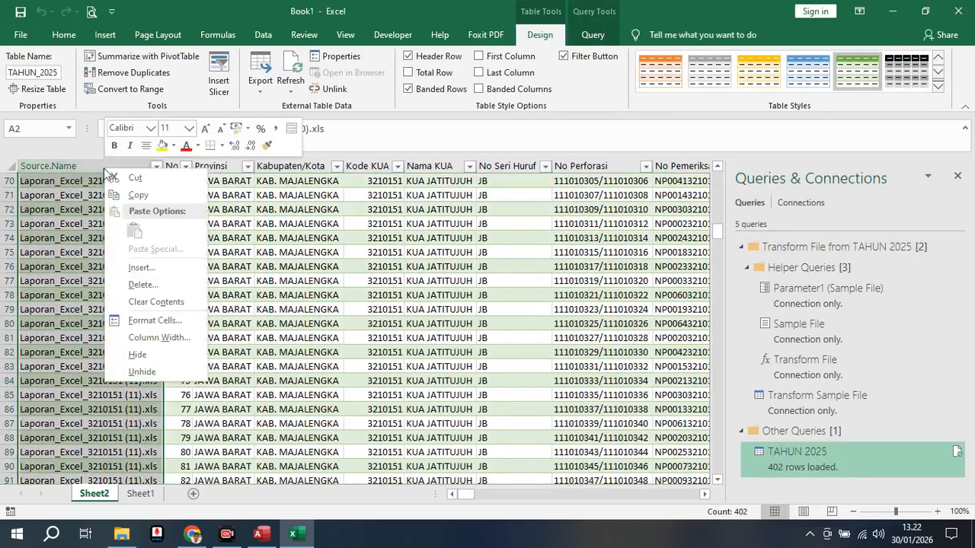
{"action": "left_click", "coordinate": [144, 286]}
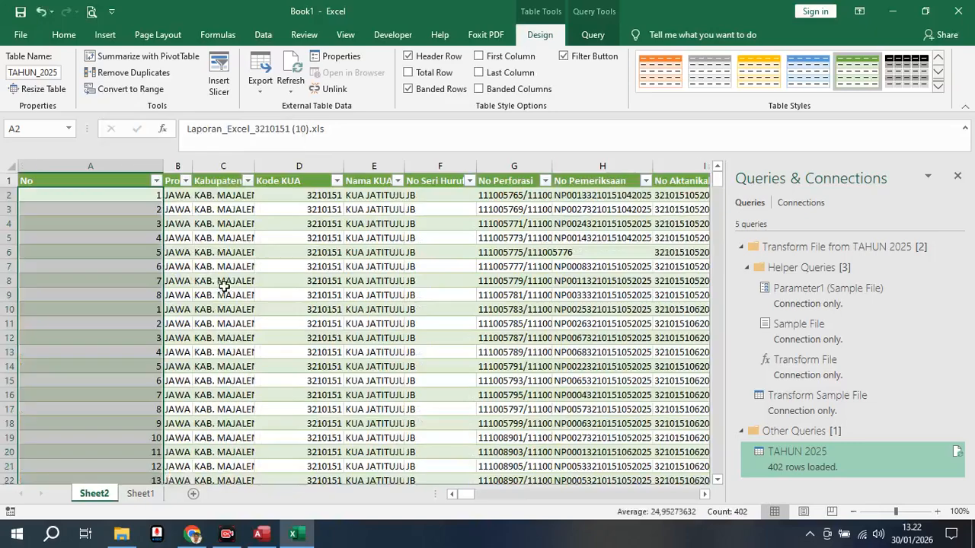
{"action": "left_click_drag", "start_coordinate": [158, 166], "coordinate": [92, 166]}
Renumber the No column consecutively down the whole table from its first two values, 1 and 2, and narrow the column further.
{"action": "left_click", "coordinate": [44, 200]}
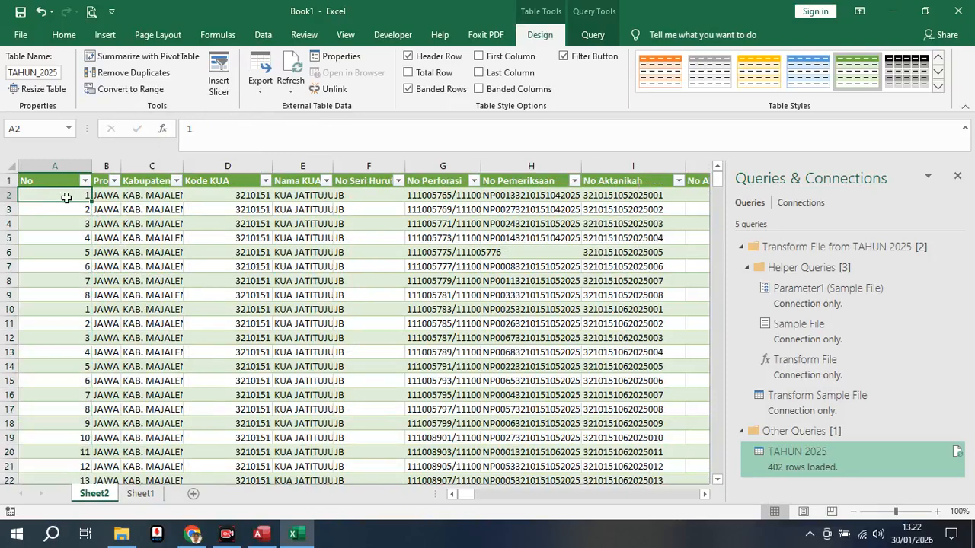
{"action": "left_click_drag", "start_coordinate": [66, 200], "coordinate": [76, 213]}
{"action": "double_click", "coordinate": [91, 215]}
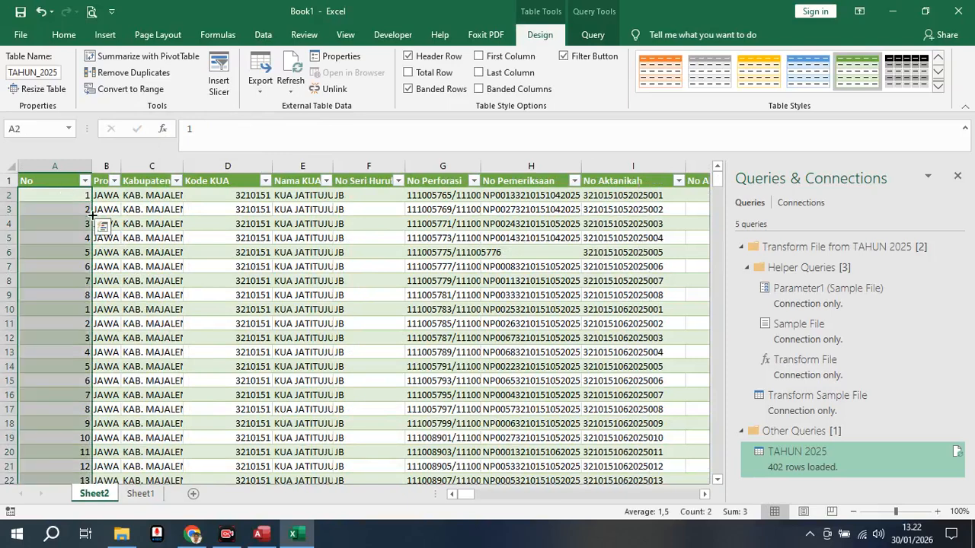
{"action": "left_click", "coordinate": [320, 325]}
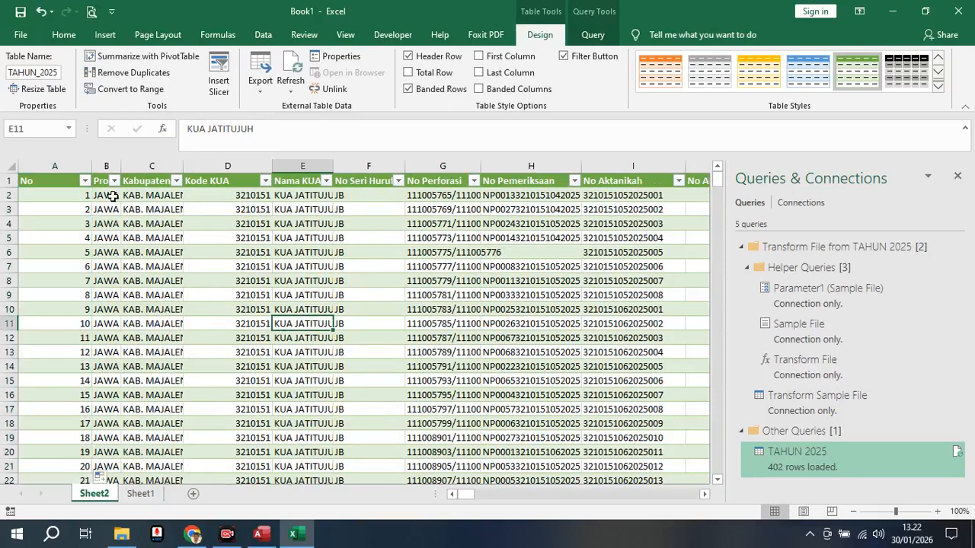
{"action": "left_click_drag", "start_coordinate": [91, 164], "coordinate": [58, 164]}
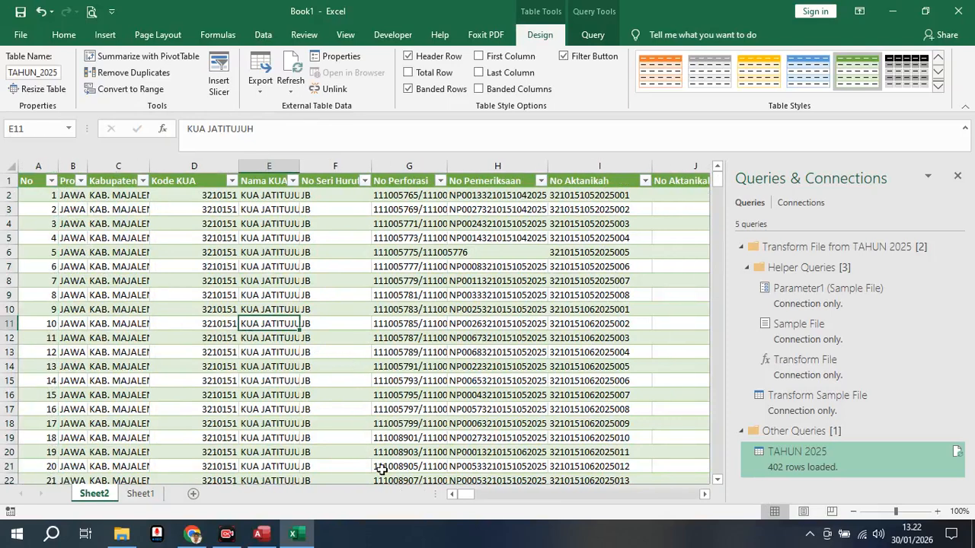
Replace all occurrences of "Tahun" in the Umur Suami column with nothing so only the age numbers remain.
{"action": "left_click_drag", "start_coordinate": [461, 495], "coordinate": [509, 492]}
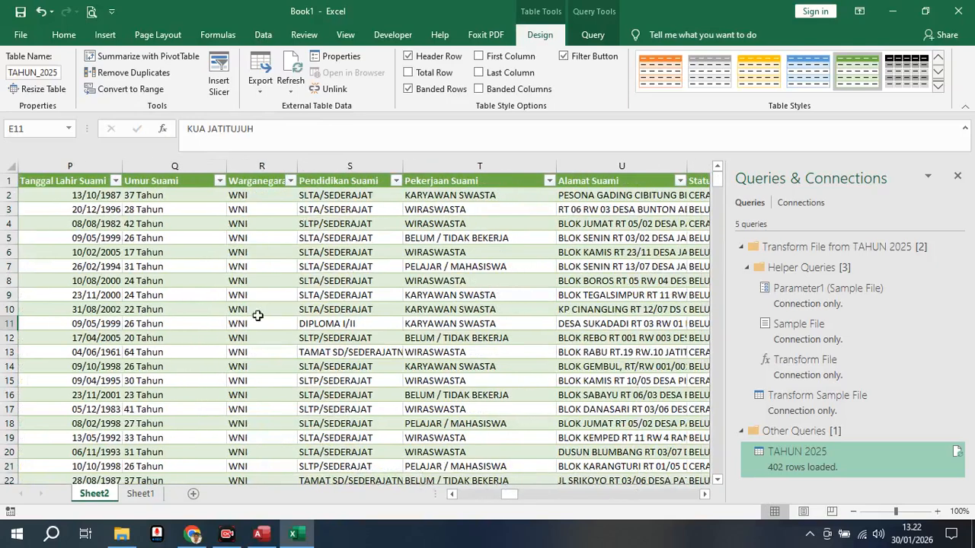
{"action": "left_click", "coordinate": [175, 166]}
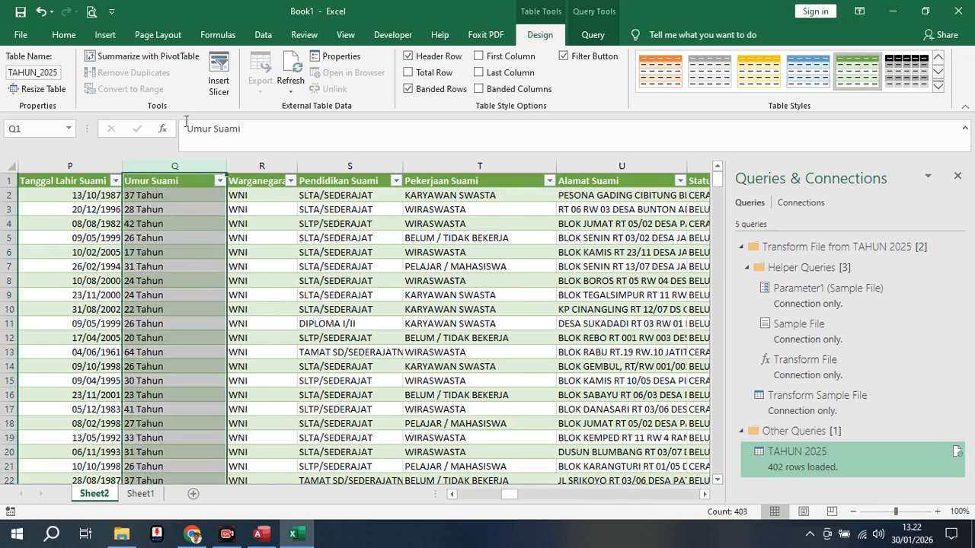
{"action": "left_click", "coordinate": [67, 36]}
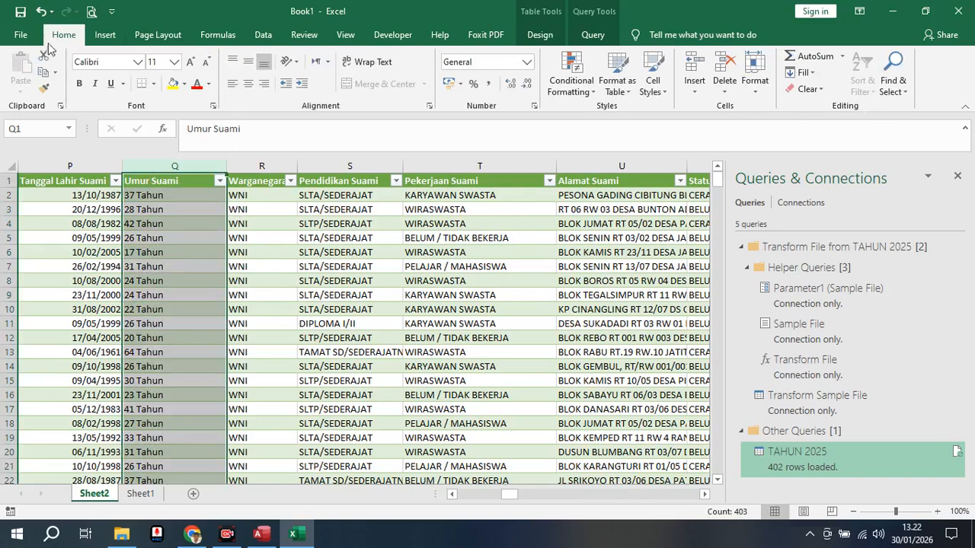
{"action": "left_click", "coordinate": [896, 86]}
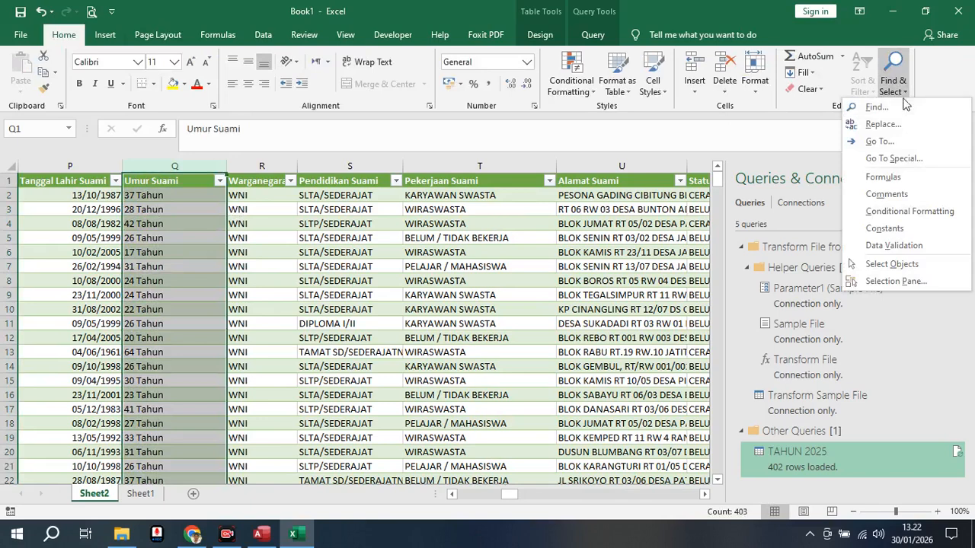
{"action": "left_click", "coordinate": [882, 125]}
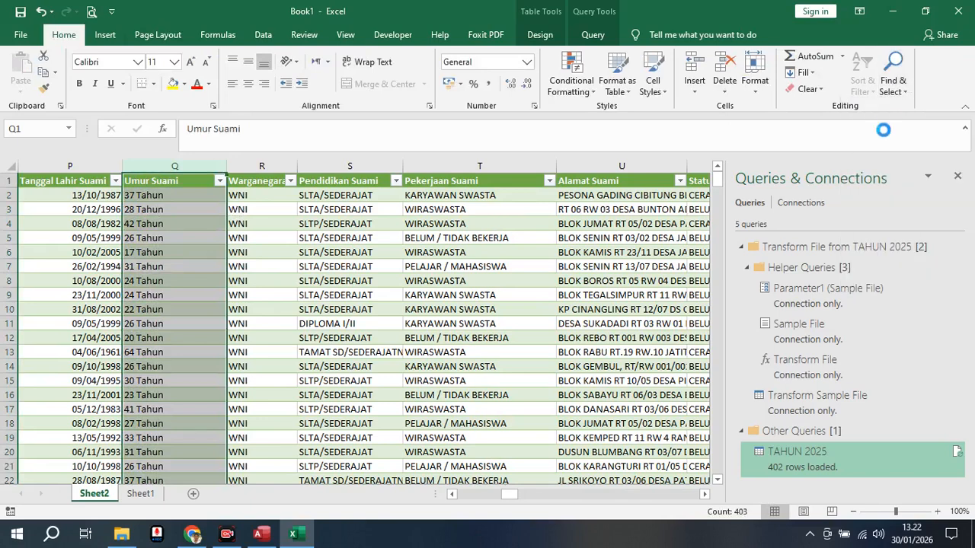
{"action": "left_click", "coordinate": [300, 297]}
{"action": "left_click", "coordinate": [339, 296]}
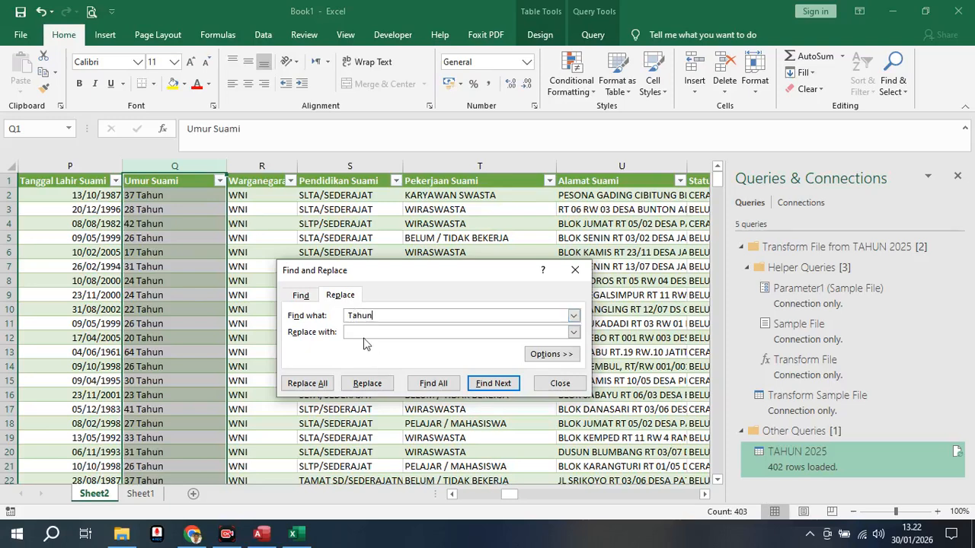
{"action": "left_click", "coordinate": [312, 384]}
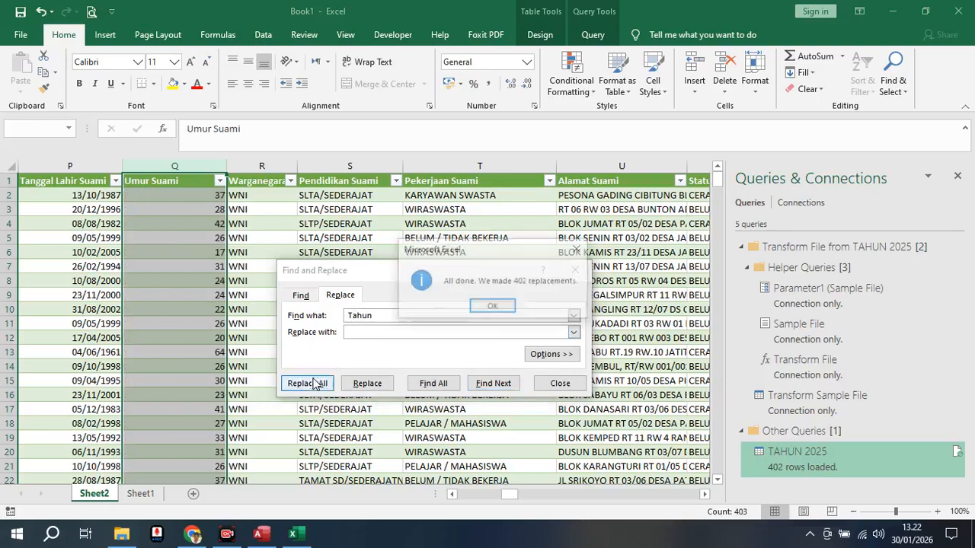
{"action": "left_click", "coordinate": [484, 307]}
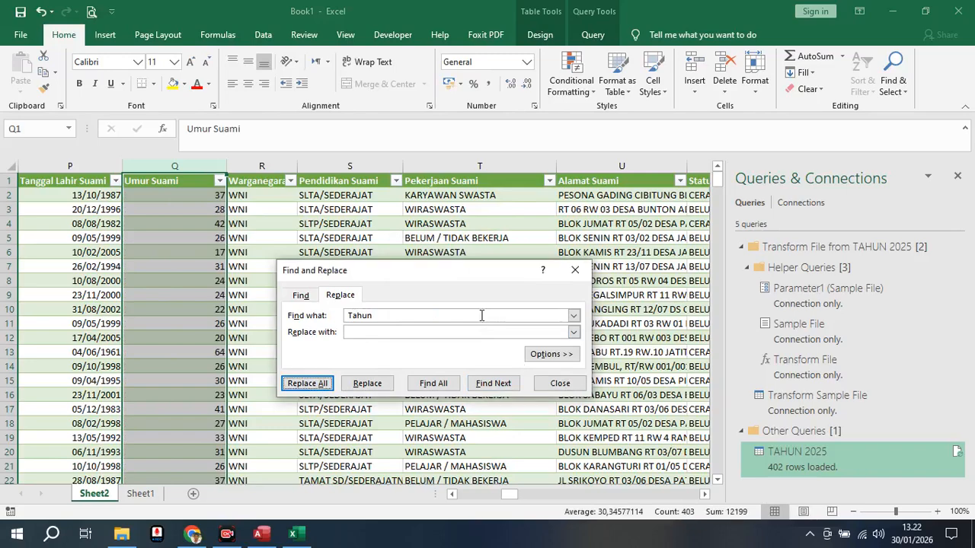
Replace all occurrences of "Tahun" in the Umur Istri column with nothing and close Find and Replace.
{"action": "left_click", "coordinate": [705, 494]}
{"action": "left_click", "coordinate": [705, 494]}
{"action": "double_click", "coordinate": [704, 494]}
{"action": "left_click", "coordinate": [705, 494]}
{"action": "left_click", "coordinate": [704, 494]}
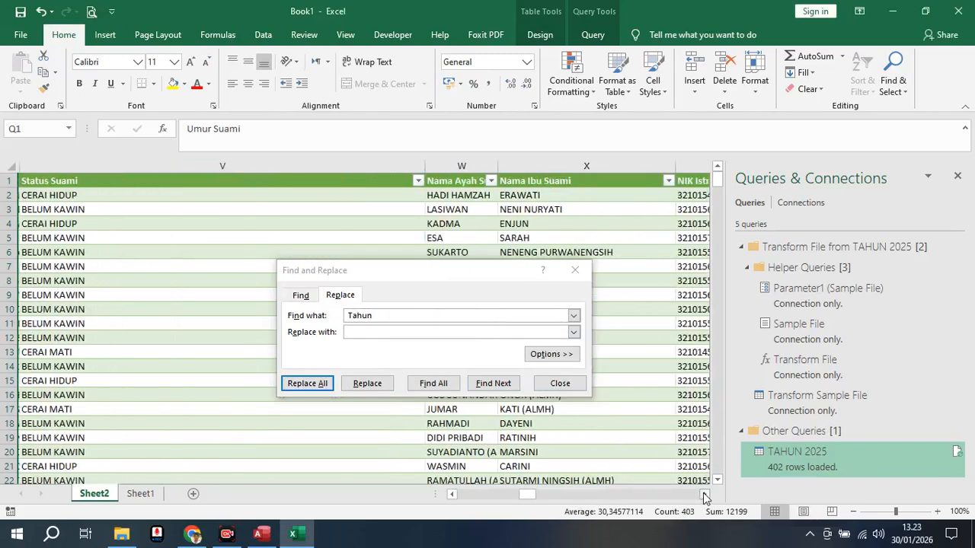
{"action": "left_click", "coordinate": [704, 494]}
{"action": "left_click", "coordinate": [705, 495]}
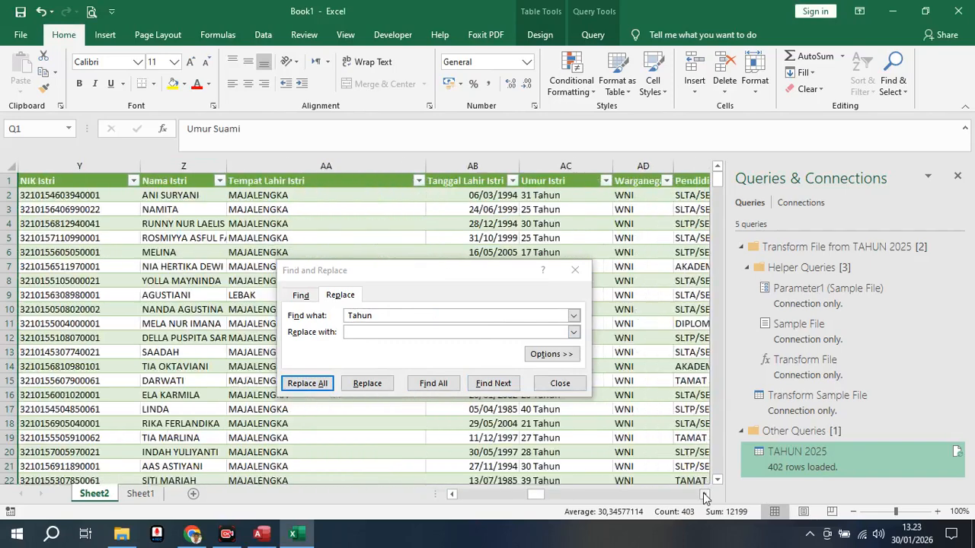
{"action": "left_click", "coordinate": [557, 166]}
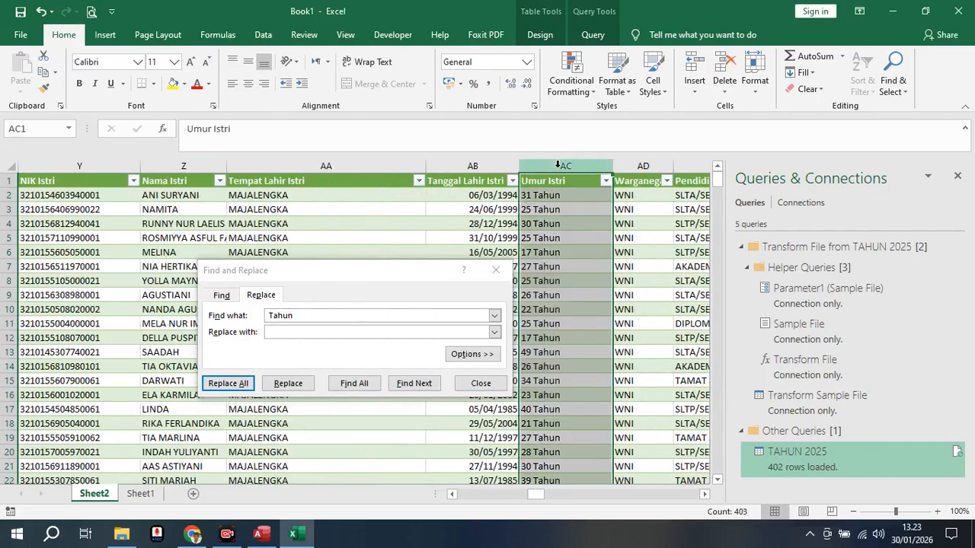
{"action": "left_click", "coordinate": [242, 383]}
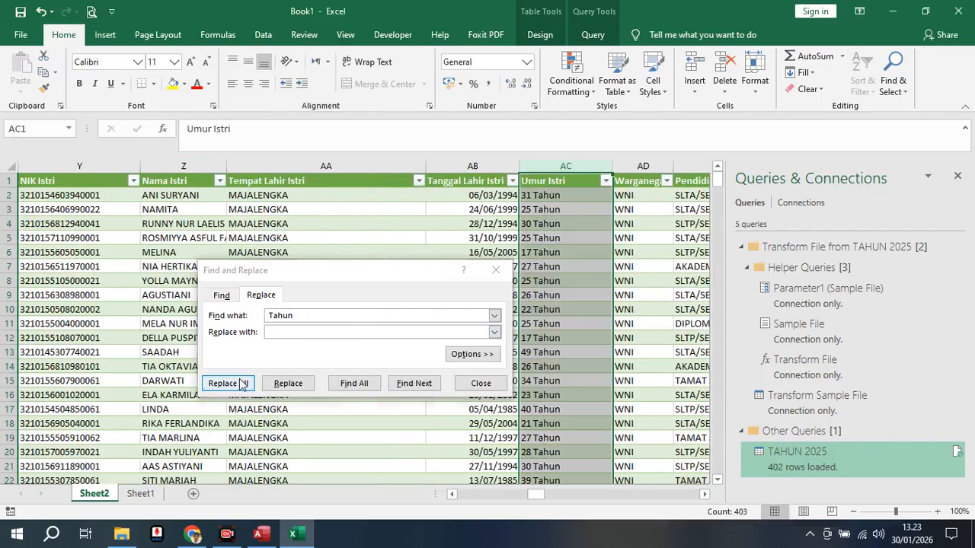
{"action": "left_click", "coordinate": [491, 308]}
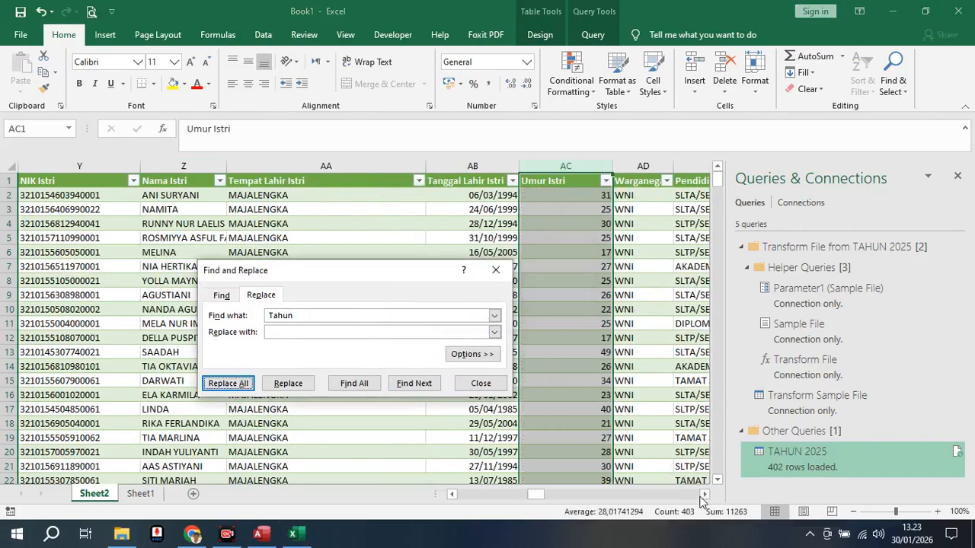
{"action": "left_click", "coordinate": [480, 384]}
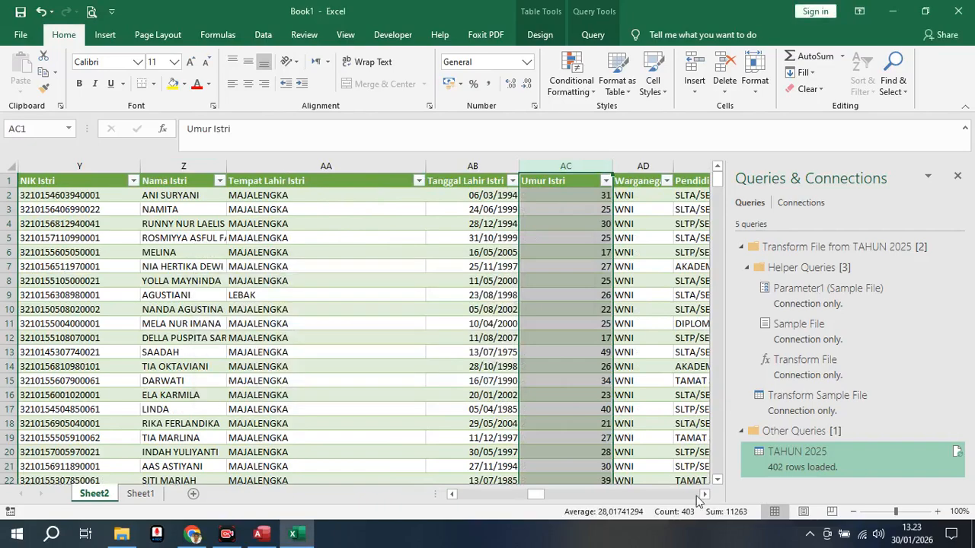
{"action": "left_click_drag", "start_coordinate": [707, 496], "coordinate": [706, 497]}
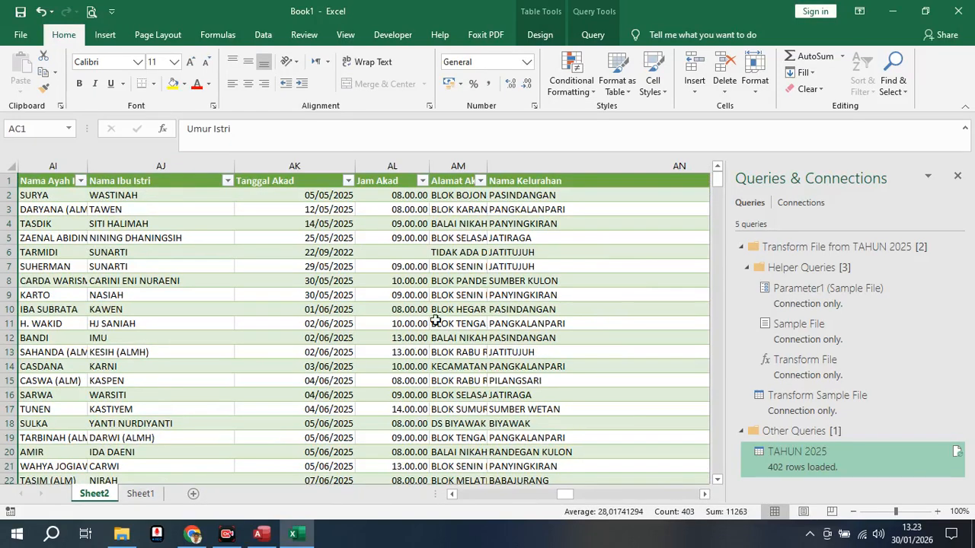
Copy the Tanggal Akad date 25/05/2025 from row 5 into row 6, replacing the date there.
{"action": "left_click", "coordinate": [460, 297]}
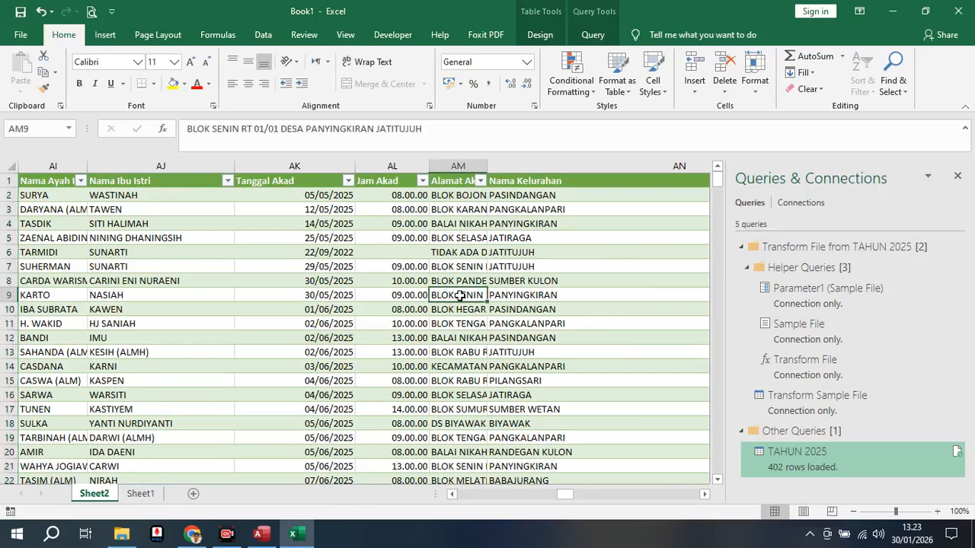
{"action": "left_click", "coordinate": [452, 250]}
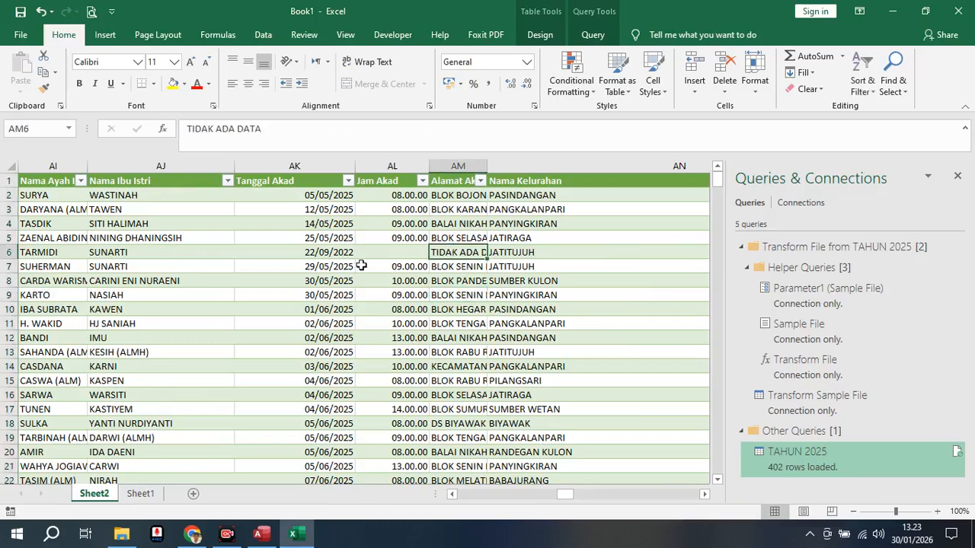
{"action": "left_click", "coordinate": [332, 254]}
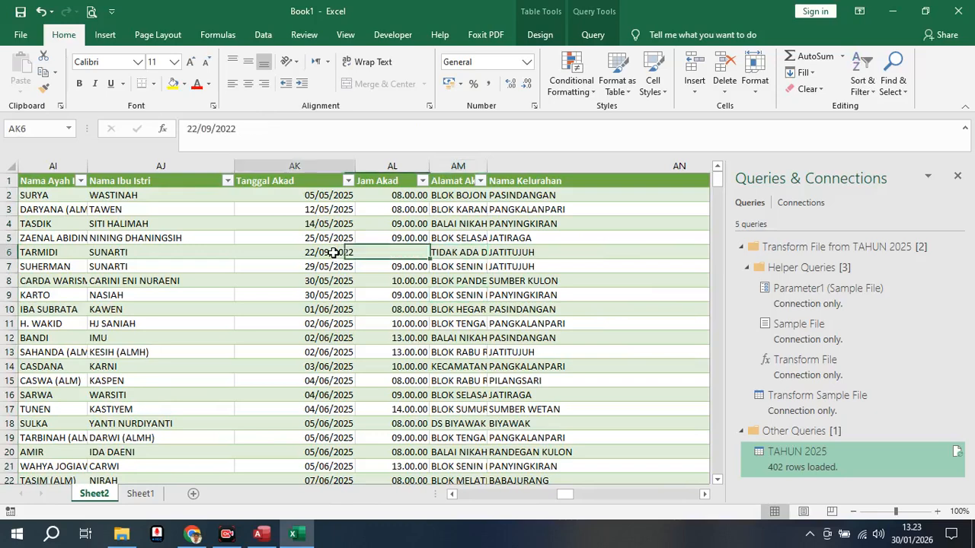
{"action": "left_click", "coordinate": [438, 252]}
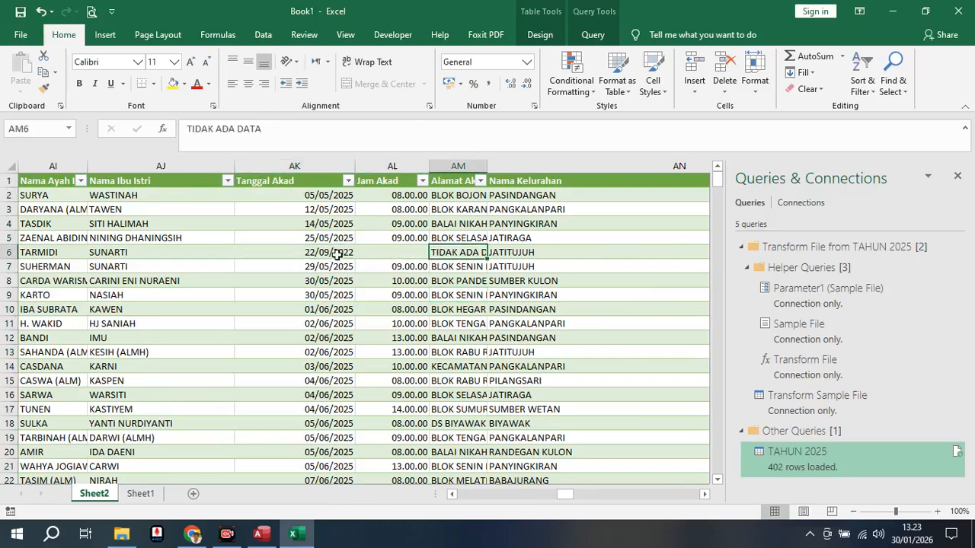
{"action": "left_click", "coordinate": [340, 253]}
{"action": "left_click", "coordinate": [343, 238]}
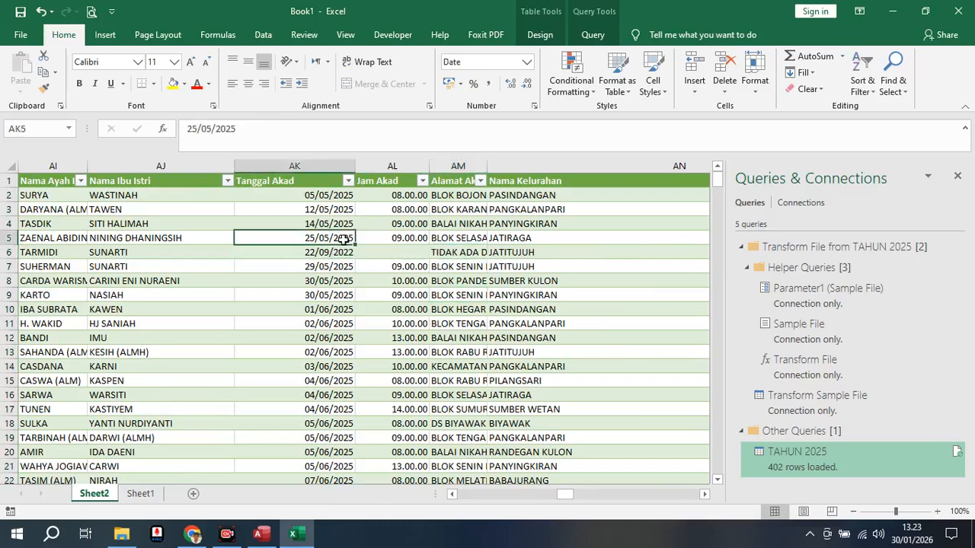
{"action": "key", "text": "ctrl+c"}
{"action": "left_click", "coordinate": [338, 254]}
{"action": "key", "text": "ctrl+v"}
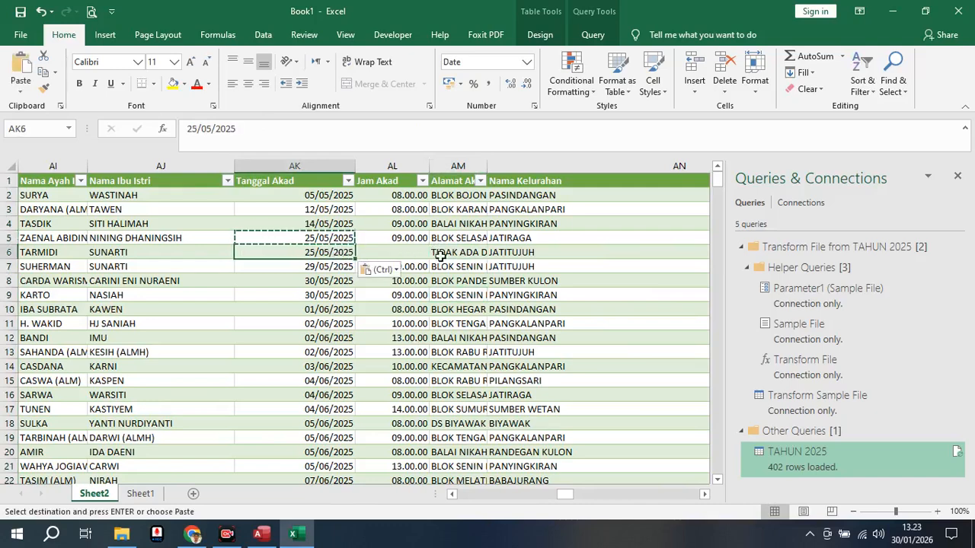
Fill the empty Jam Akad cell in row 6 with the time 8.00.
{"action": "left_click", "coordinate": [438, 253]}
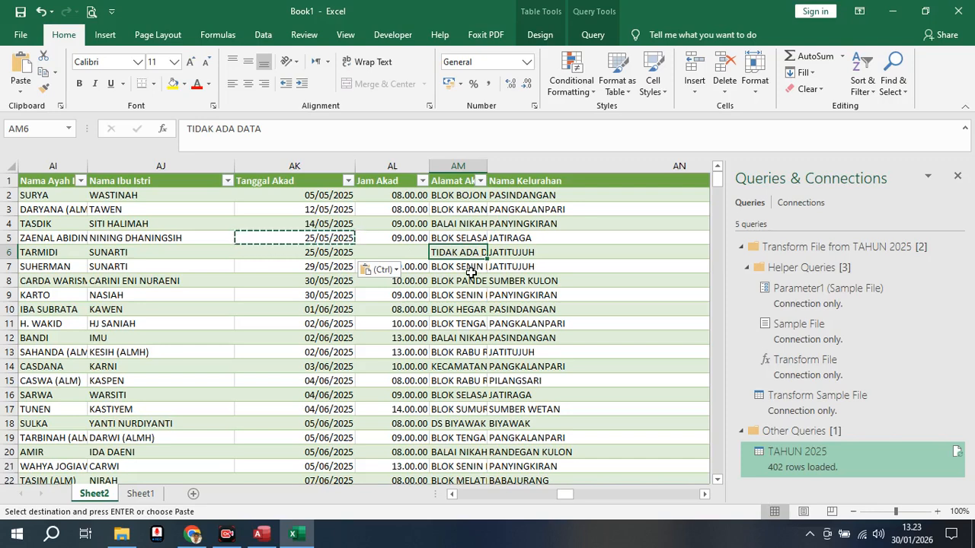
{"action": "left_click", "coordinate": [399, 253]}
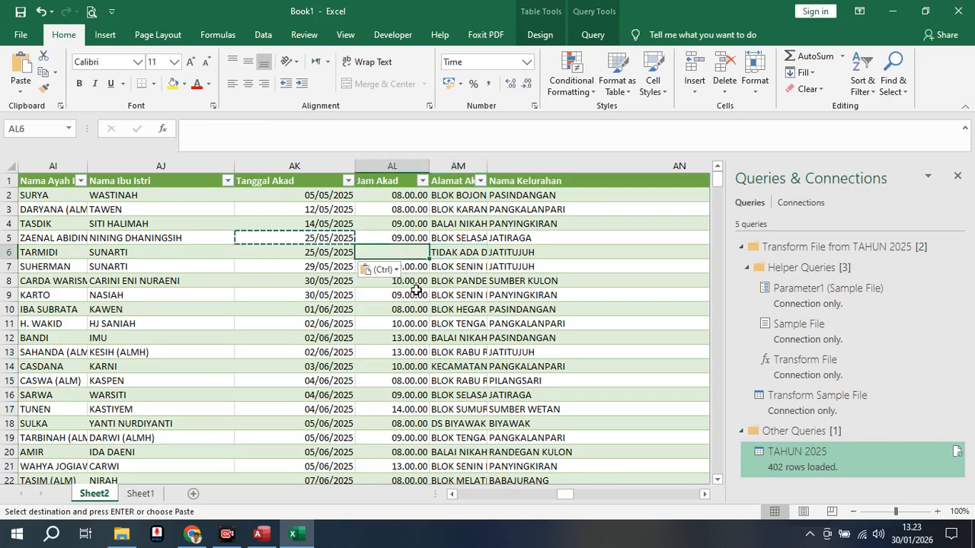
{"action": "type", "text": "9"}
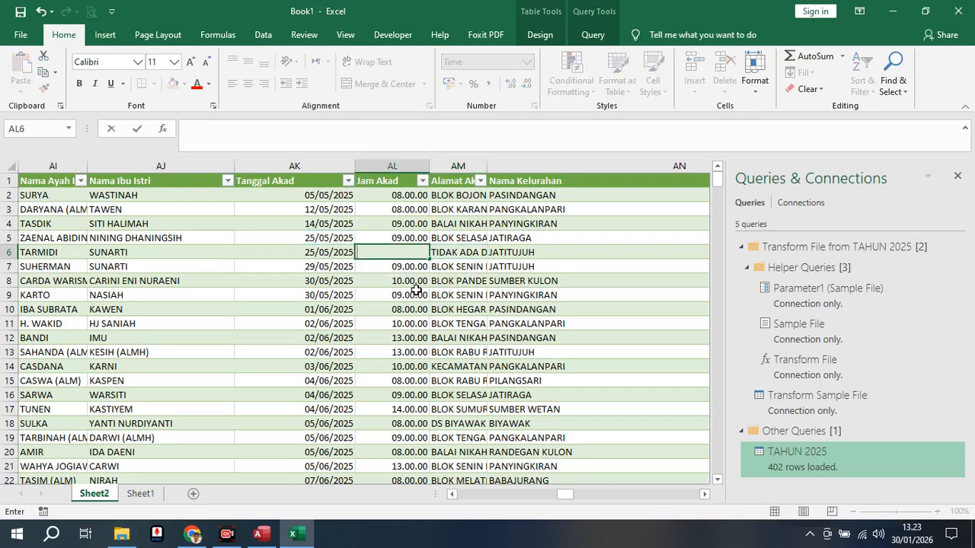
{"action": "type", "text": "8.00"}
{"action": "key", "text": "Return"}
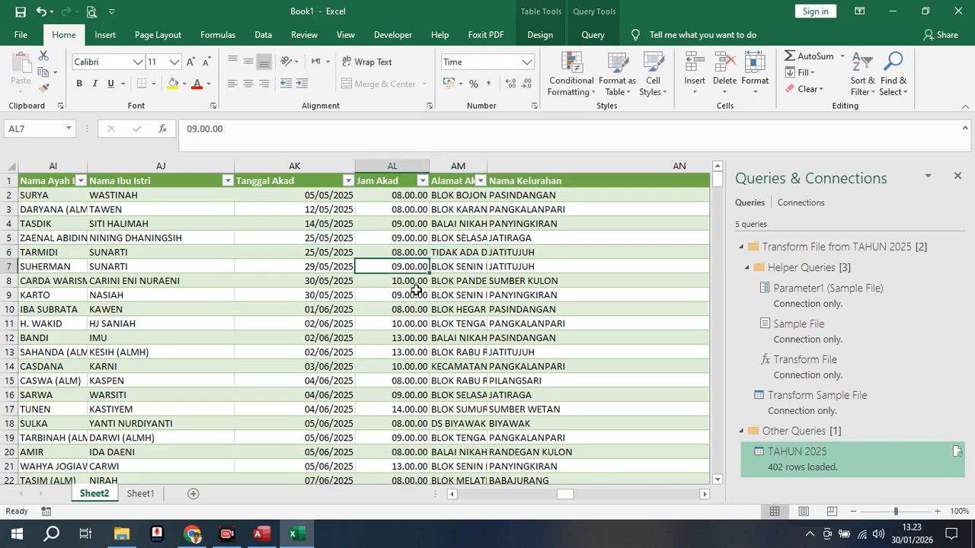
{"action": "key", "text": "Up"}
{"action": "key", "text": "Down"}
{"action": "key", "text": "Down"}
{"action": "key", "text": "Down"}
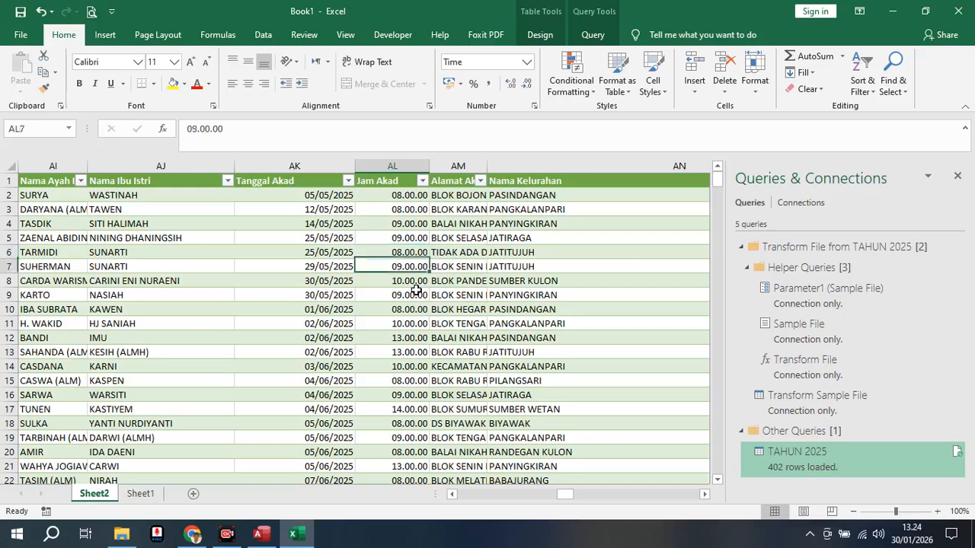
{"action": "left_click", "coordinate": [409, 268]}
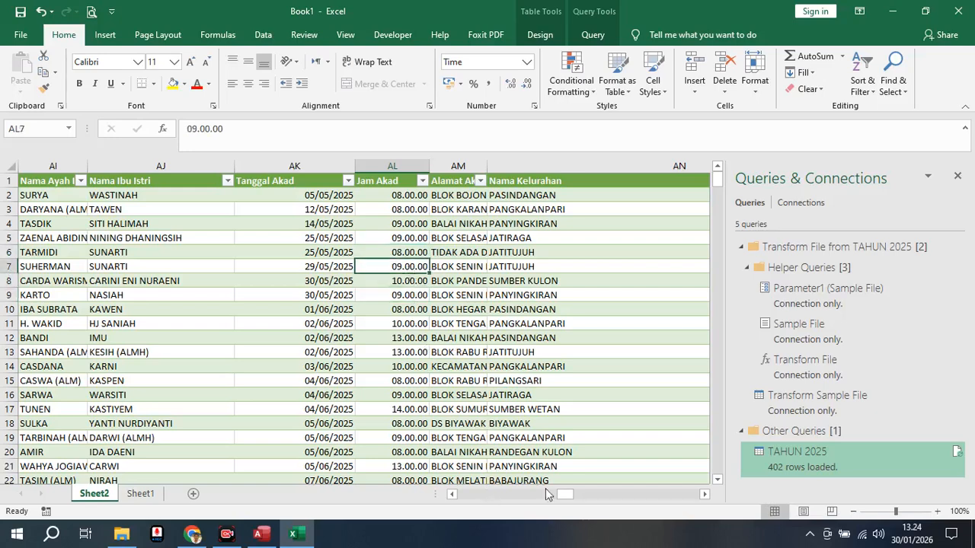
Filter the Nikah Di column to show only the rows marked TIDAK ADA DATA.
{"action": "left_click_drag", "start_coordinate": [566, 496], "coordinate": [692, 498]}
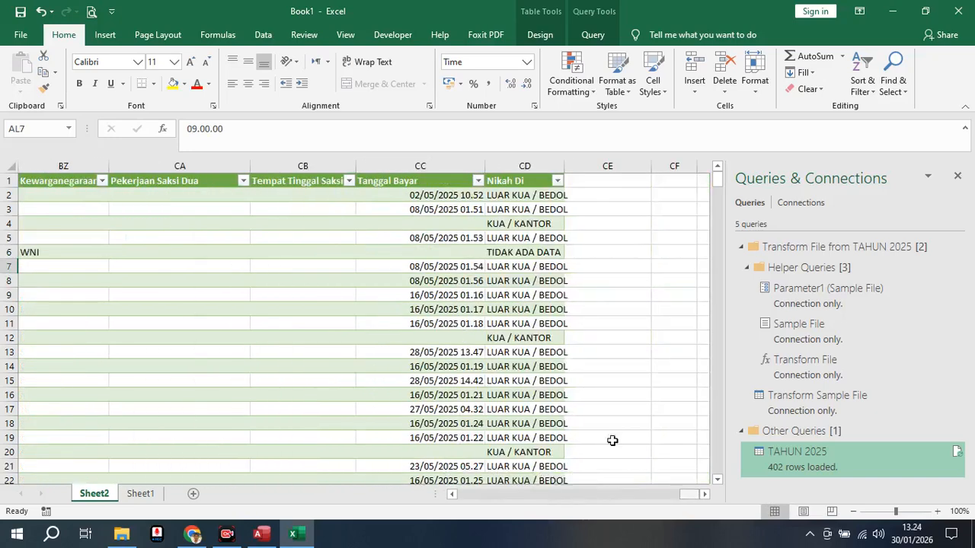
{"action": "left_click", "coordinate": [514, 197]}
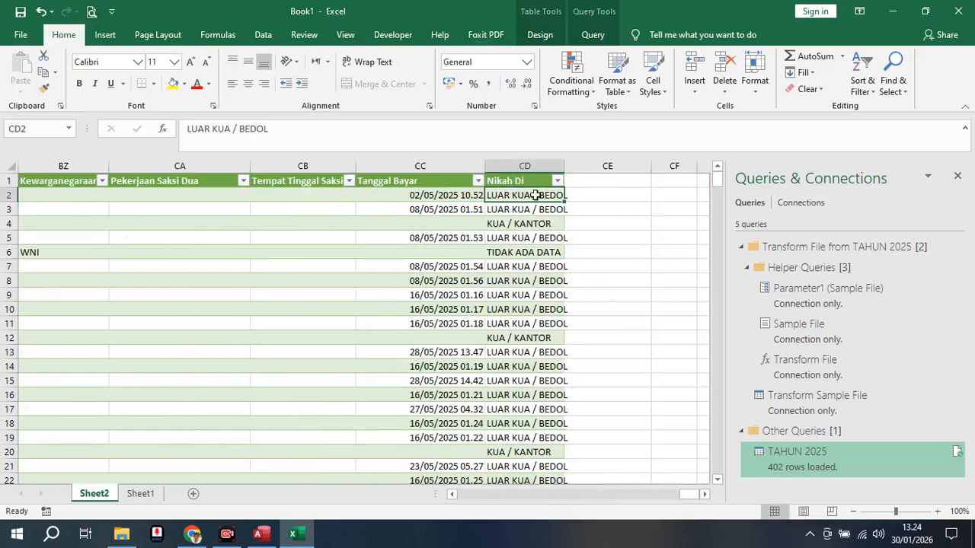
{"action": "left_click", "coordinate": [513, 221]}
{"action": "left_click", "coordinate": [506, 251]}
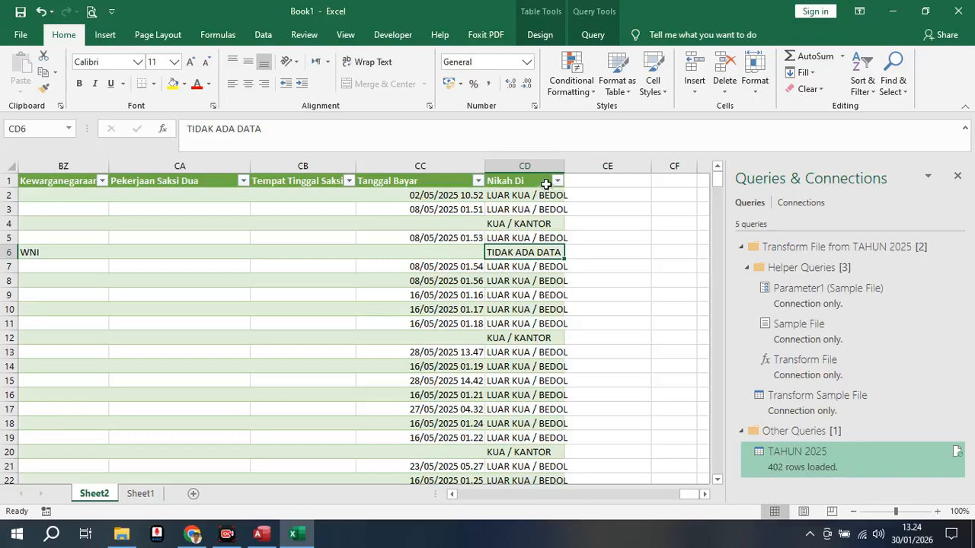
{"action": "left_click", "coordinate": [519, 210]}
{"action": "left_click", "coordinate": [526, 250]}
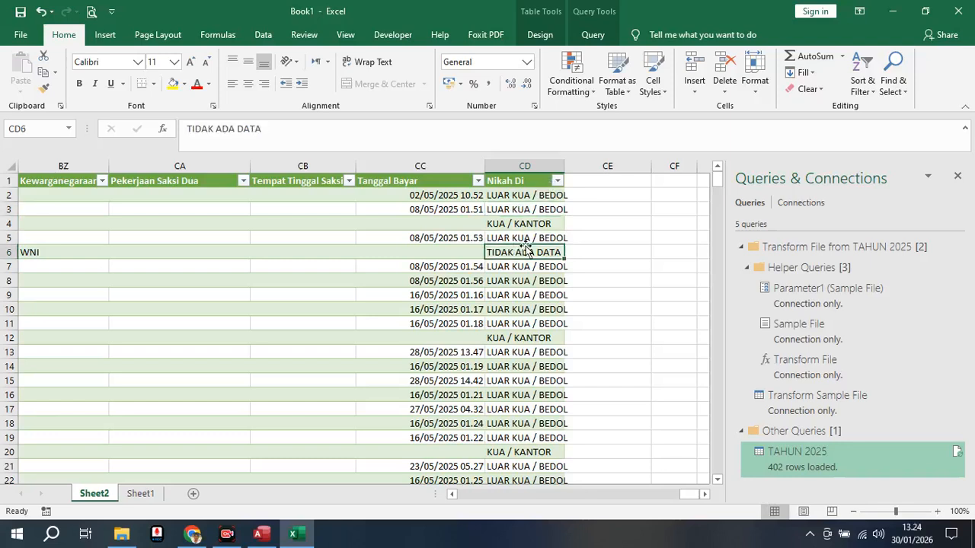
{"action": "left_click", "coordinate": [558, 180]}
{"action": "left_click", "coordinate": [437, 319]}
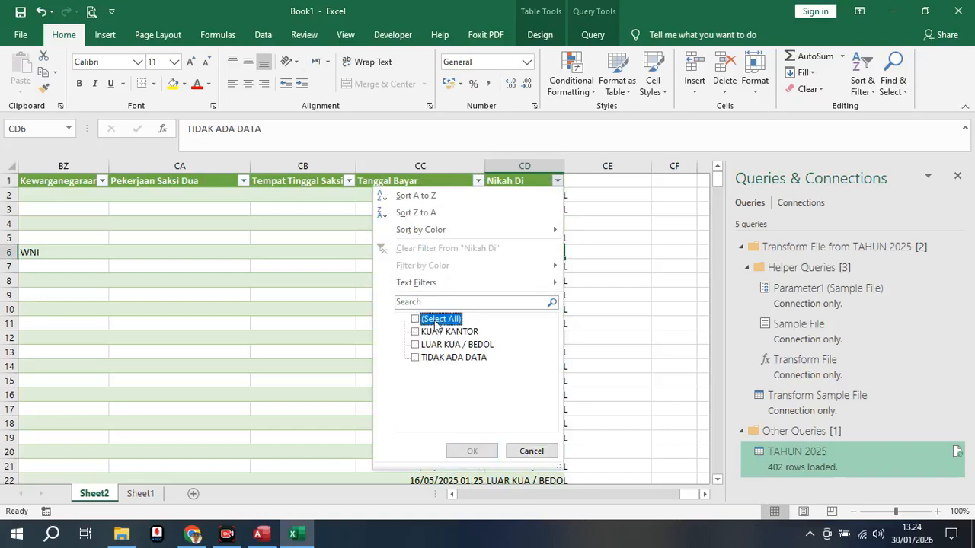
{"action": "left_click", "coordinate": [415, 358]}
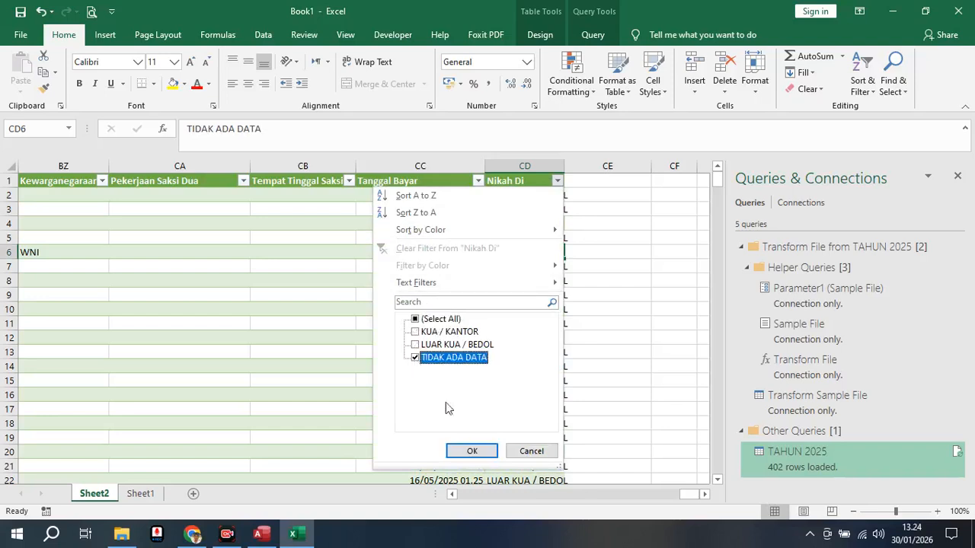
{"action": "left_click", "coordinate": [472, 451]}
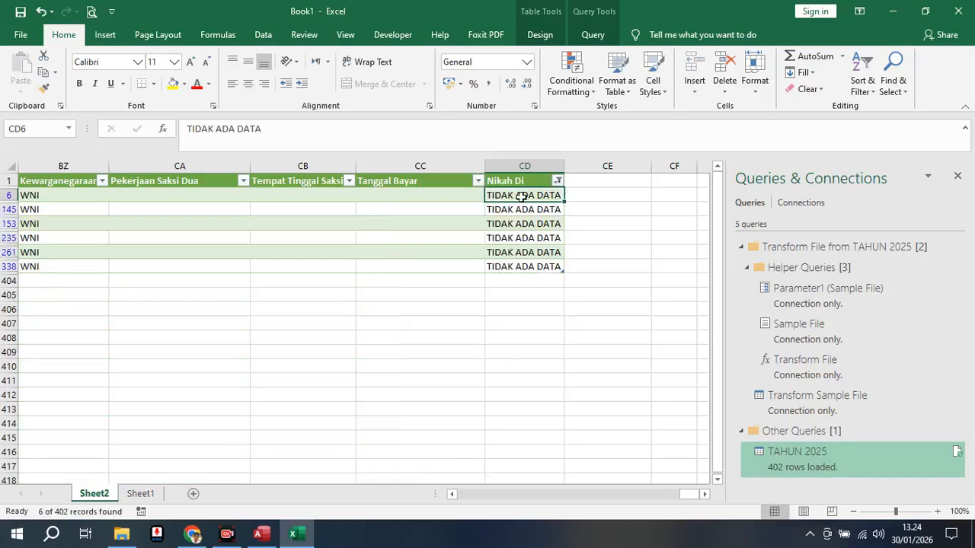
Replace the TIDAK ADA DATA entry with ISBAT in every filtered row of the Nikah Di column.
{"action": "type", "text": "is"}
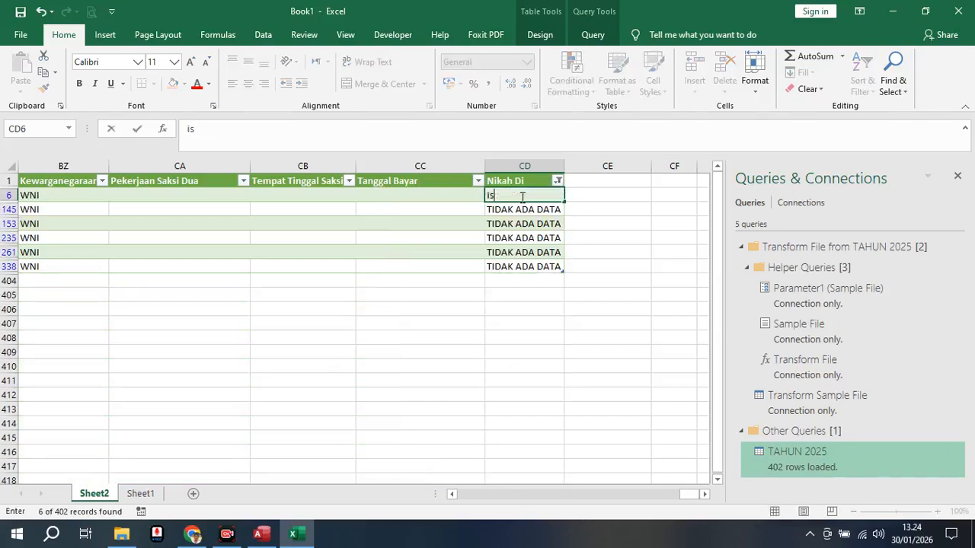
{"action": "type", "text": "BAT"}
{"action": "key", "text": "Return"}
{"action": "type", "text": "IS"}
{"action": "key", "text": "Return"}
{"action": "key", "text": "Up"}
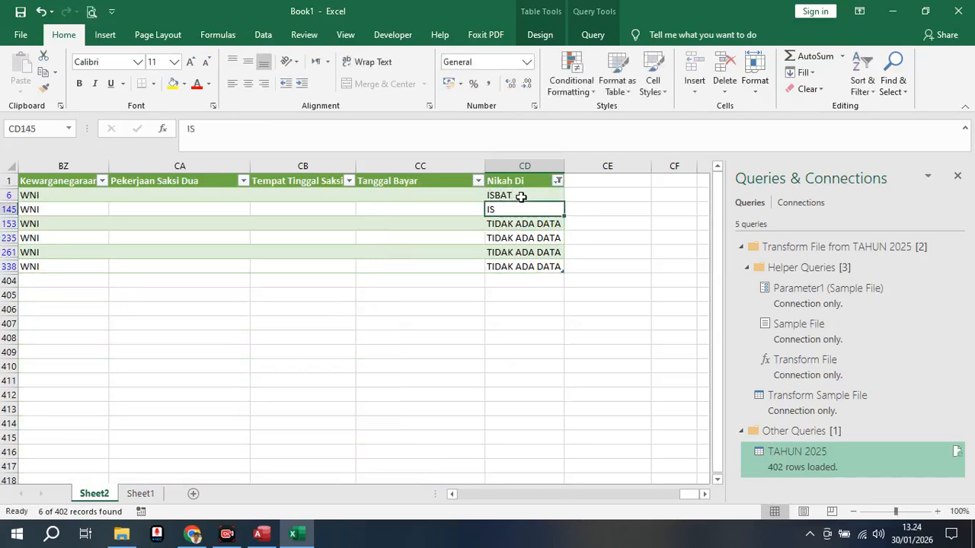
{"action": "type", "text": "ISBAT"}
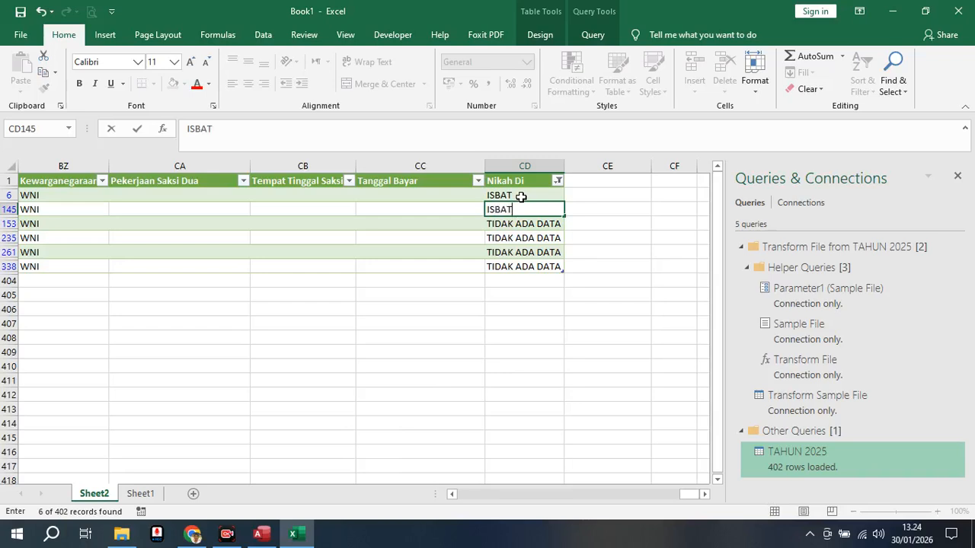
{"action": "key", "text": "Return"}
{"action": "type", "text": "ISBAT"}
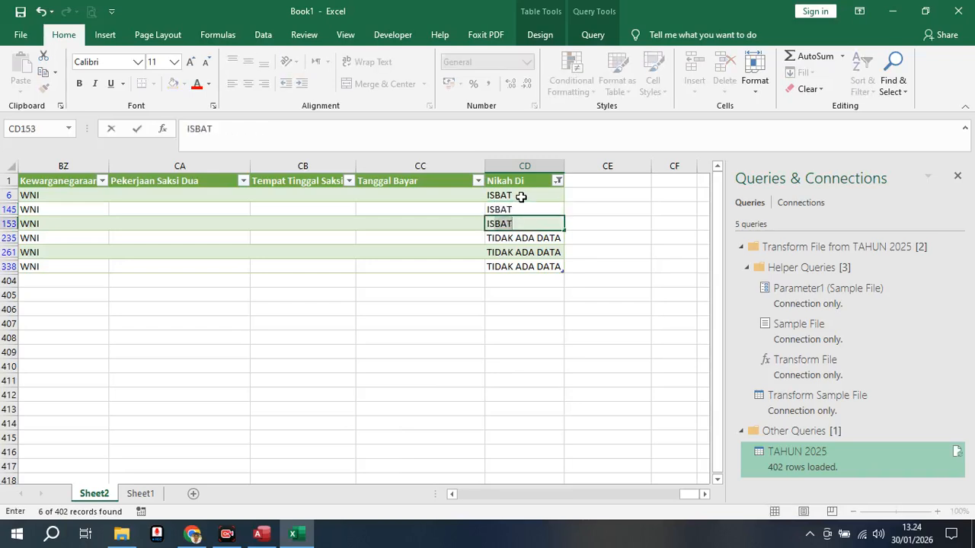
{"action": "key", "text": "Return"}
{"action": "type", "text": "ISBAT"}
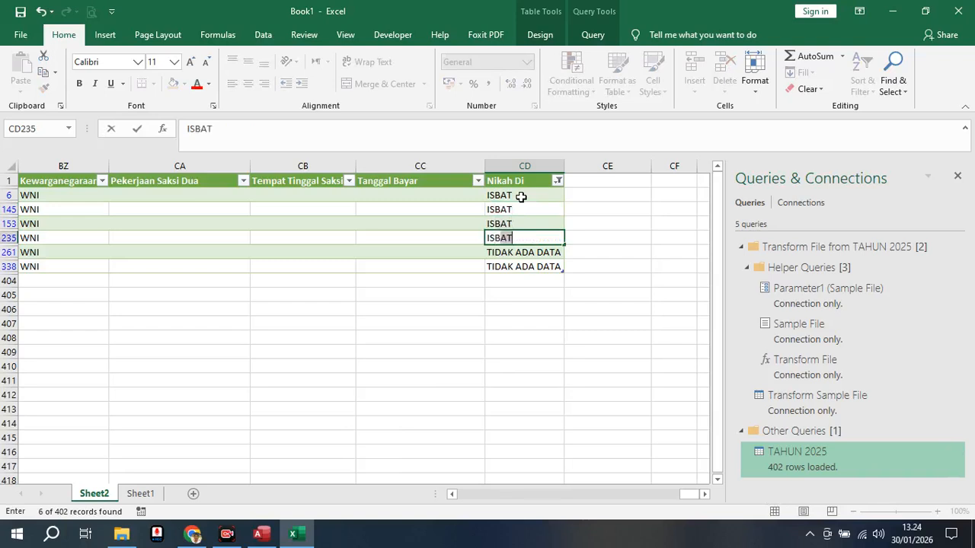
{"action": "key", "text": "Return"}
{"action": "type", "text": "ISBAT"}
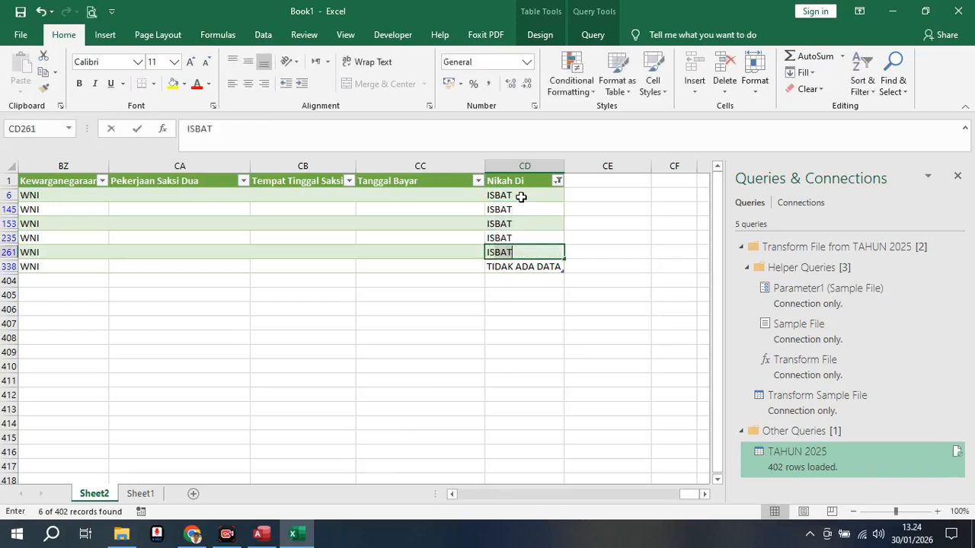
{"action": "key", "text": "Return"}
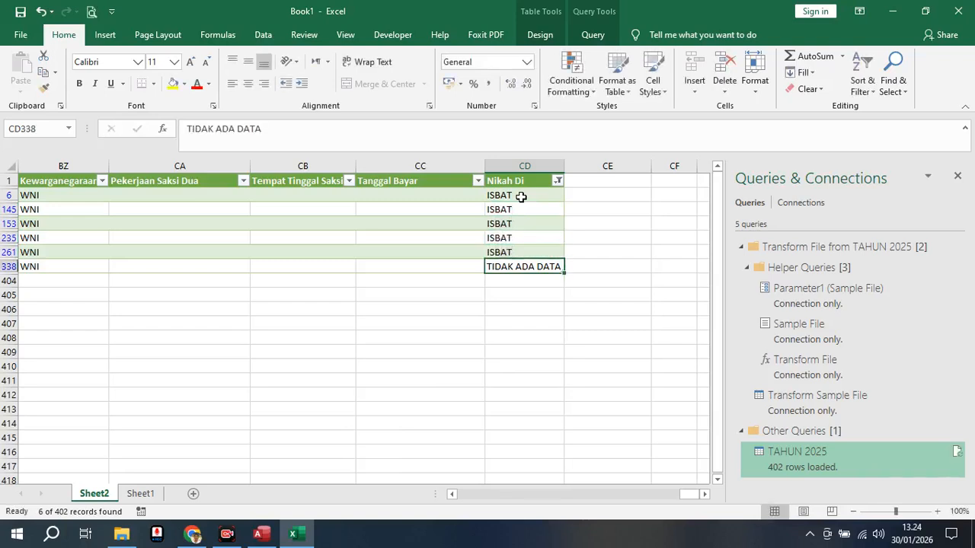
{"action": "type", "text": "IS"}
{"action": "key", "text": "ctrl+Return"}
{"action": "key", "text": "Up"}
{"action": "key", "text": "Up"}
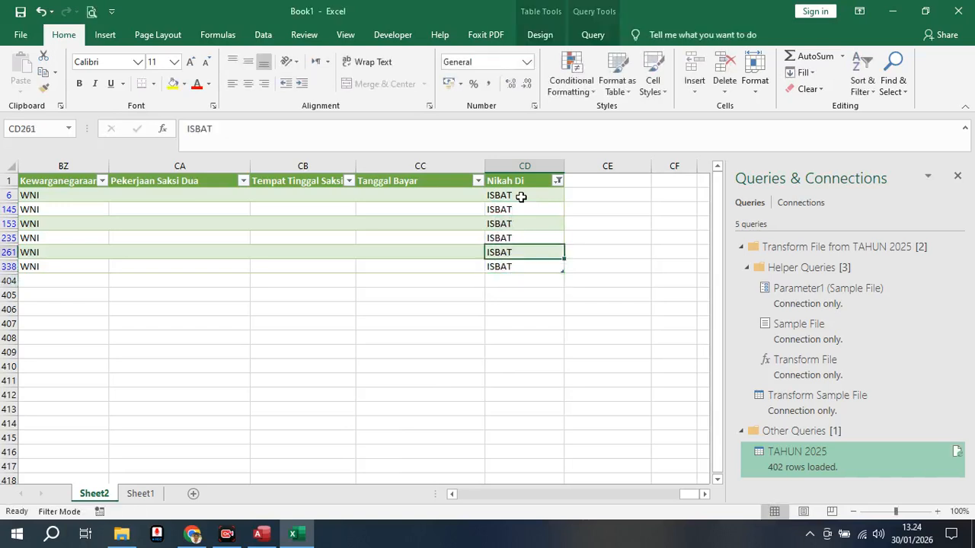
Show all table rows again by including every value in the Nikah Di filter.
{"action": "left_click", "coordinate": [558, 181]}
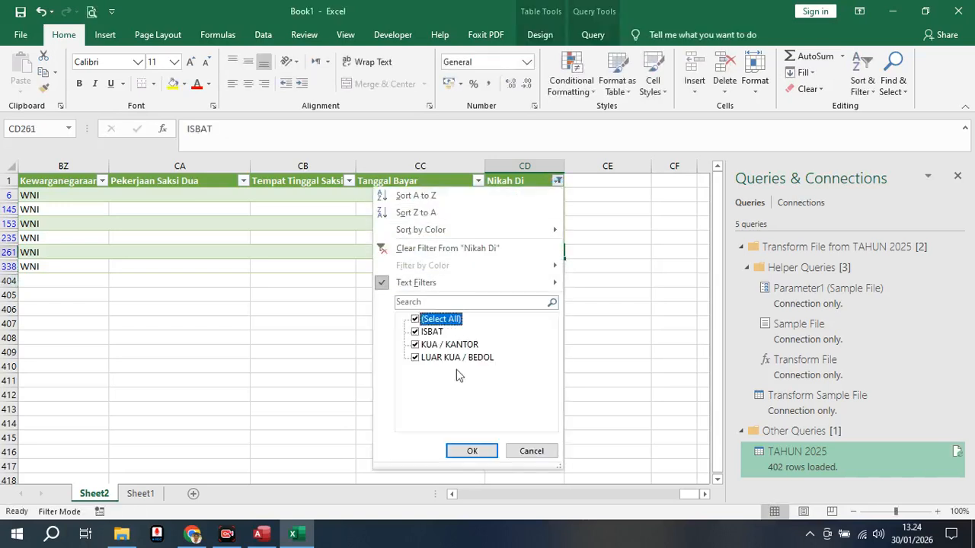
{"action": "left_click", "coordinate": [473, 451]}
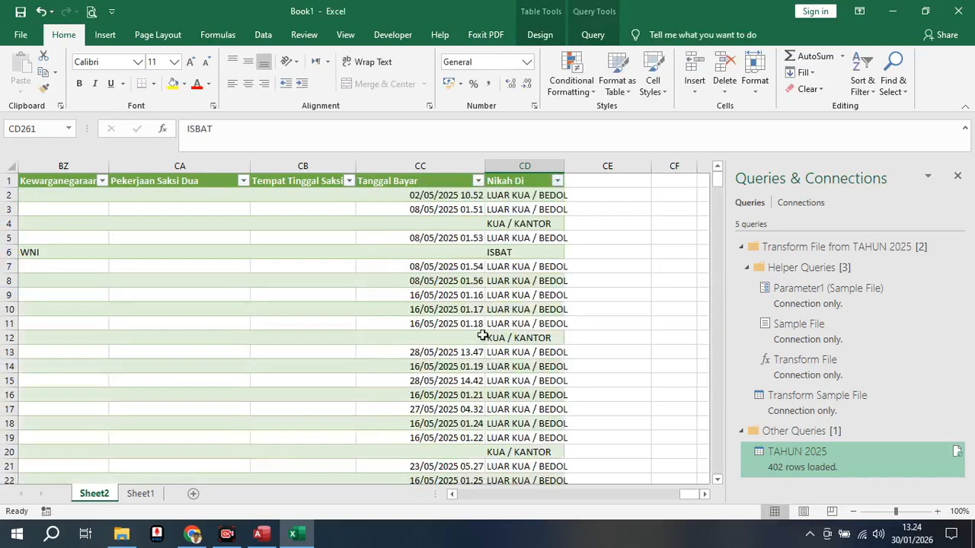
{"action": "left_click", "coordinate": [457, 336]}
{"action": "left_click", "coordinate": [274, 333]}
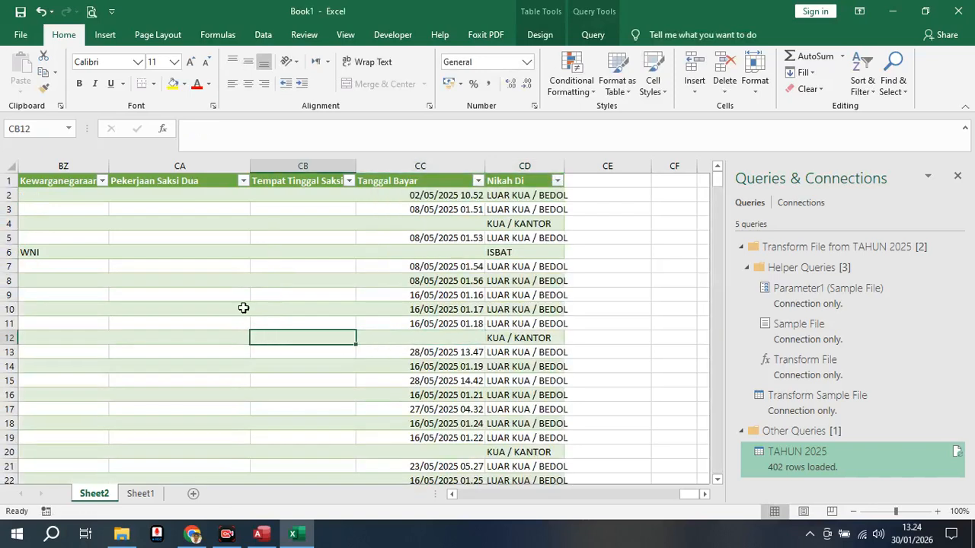
{"action": "left_click", "coordinate": [242, 308]}
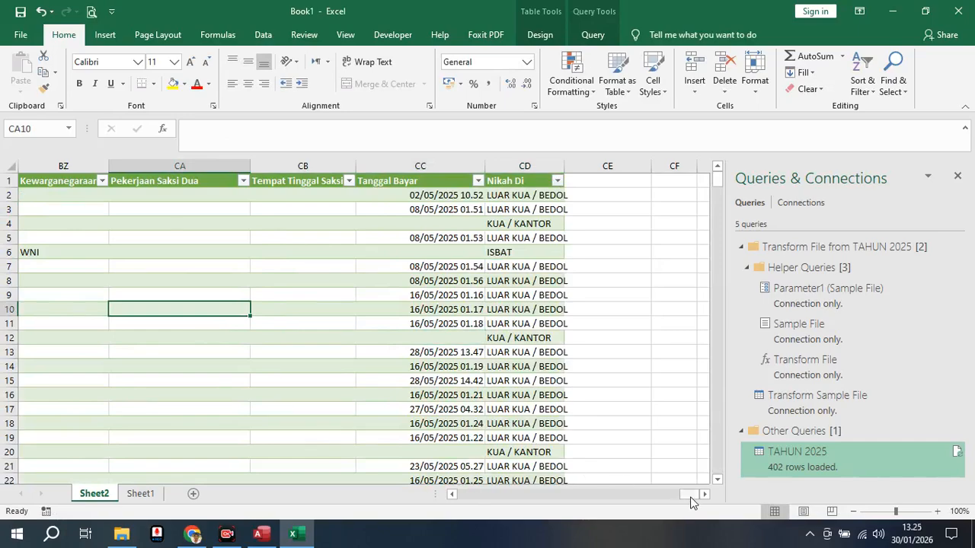
{"action": "left_click_drag", "start_coordinate": [688, 494], "coordinate": [461, 494]}
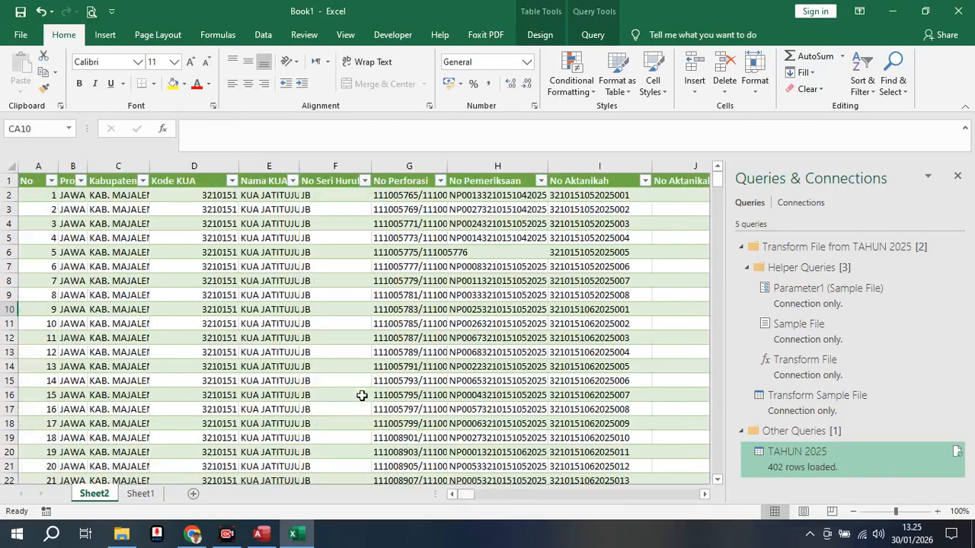
{"action": "scroll", "coordinate": [361, 390], "scroll_direction": "down", "scroll_amount": 5}
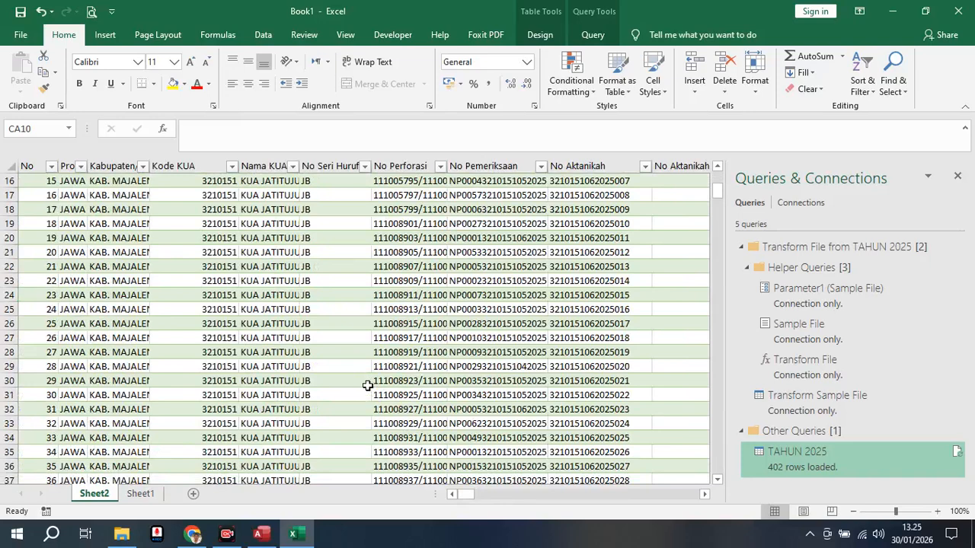
{"action": "scroll", "coordinate": [367, 386], "scroll_direction": "down", "scroll_amount": 3}
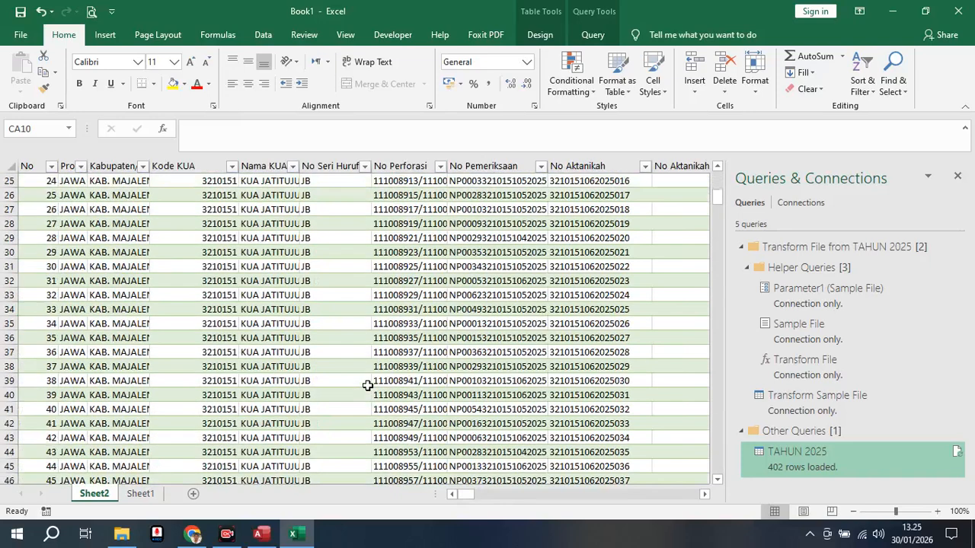